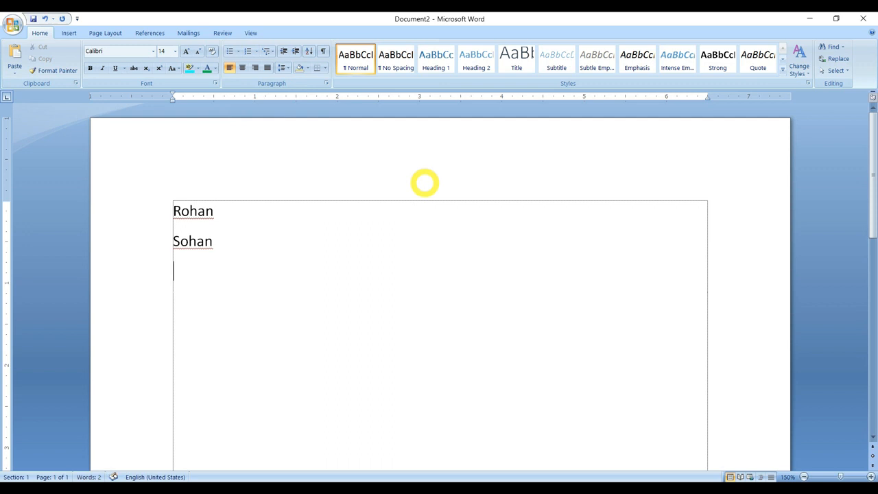
# Step: Add six more first names below the two existing ones, each on its own line
pyautogui.write('Asha')
pyautogui.press('Return')
pyautogui.write('Ri')
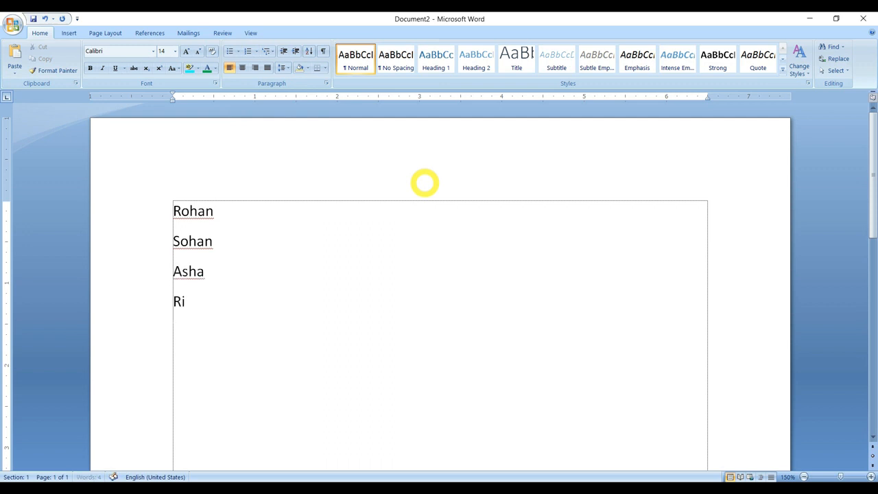
pyautogui.write('tu')
pyautogui.press('Return')
pyautogui.write('Ruchi ')
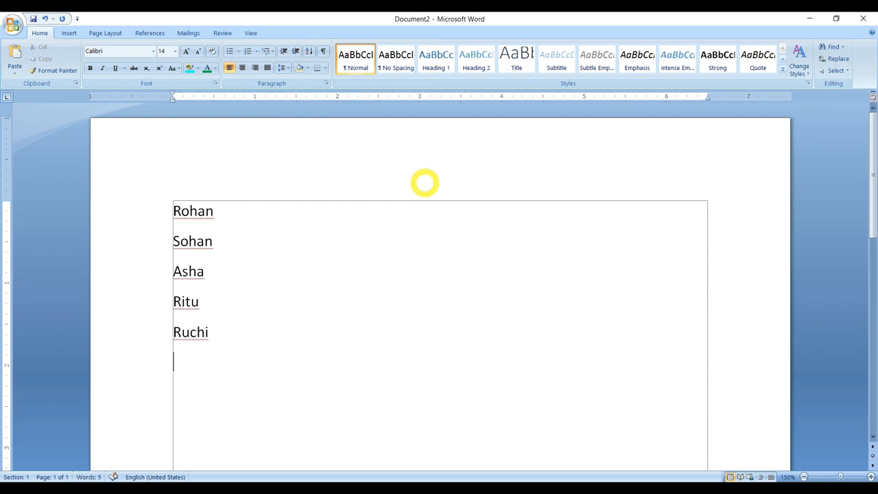
pyautogui.write('Anand Akash')
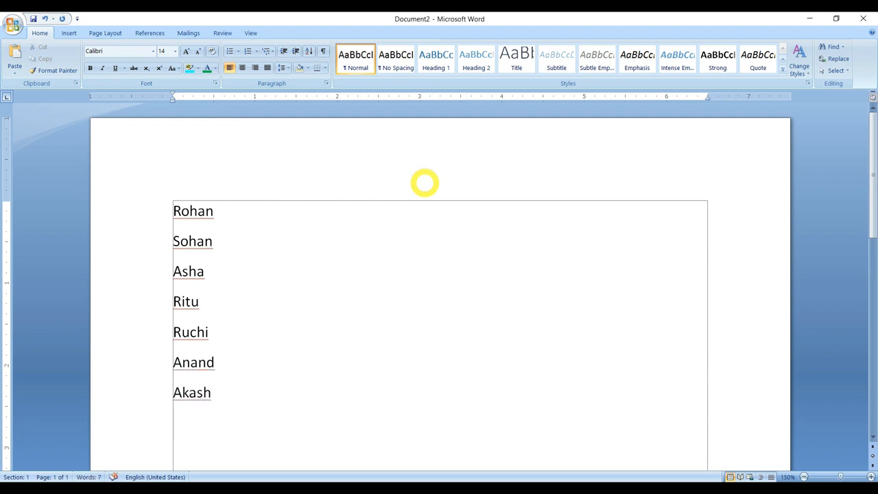
pyautogui.write(' Sunil')
# Step: Format the entire list of names as a bulleted list with solid round bullets
pyautogui.click(173, 211)
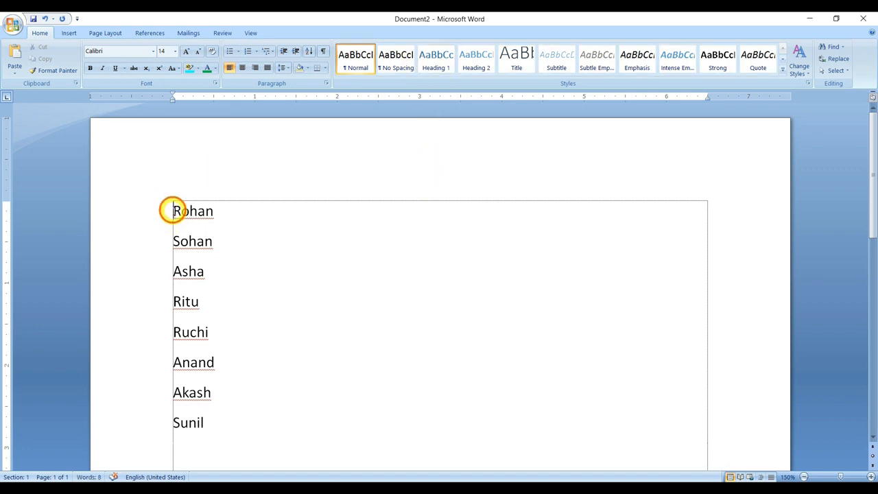
pyautogui.moveTo(172, 211); pyautogui.dragTo(232, 411)
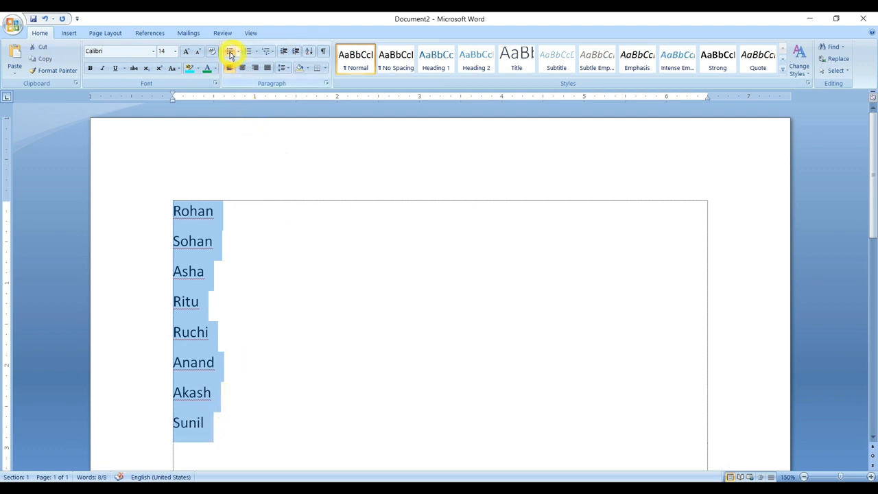
pyautogui.click(230, 53)
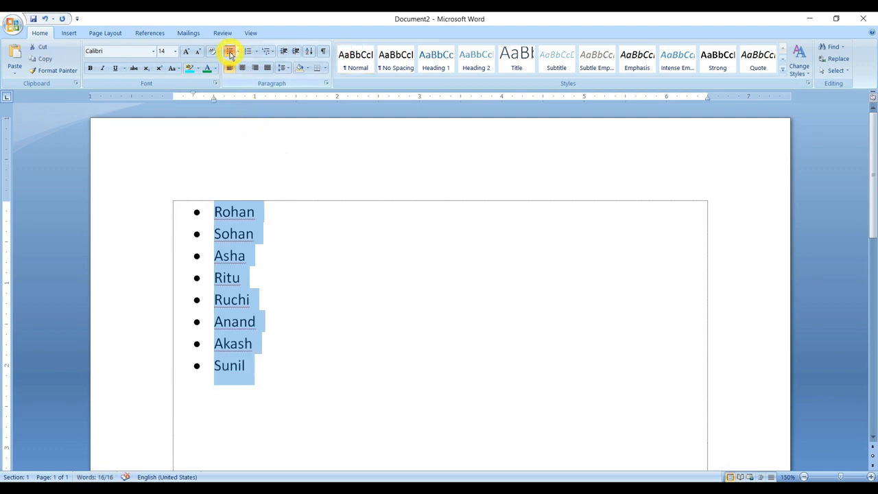
pyautogui.click(231, 53)
pyautogui.click(230, 53)
pyautogui.click(231, 53)
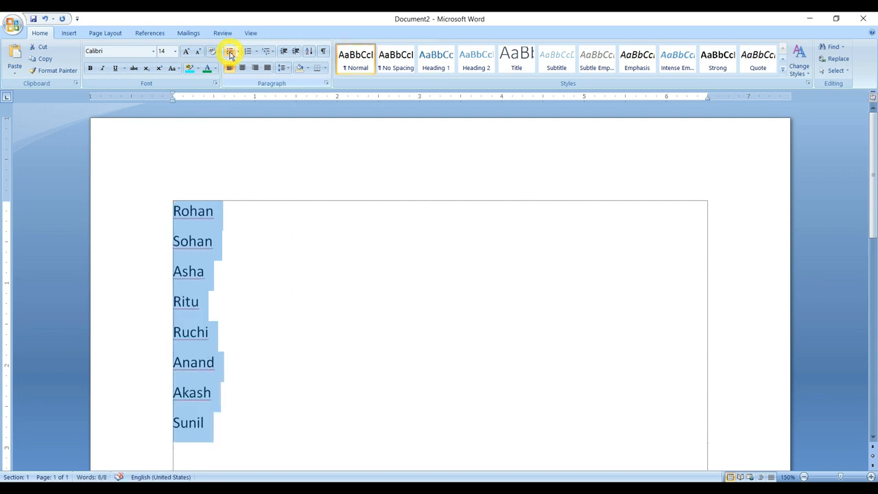
pyautogui.click(230, 53)
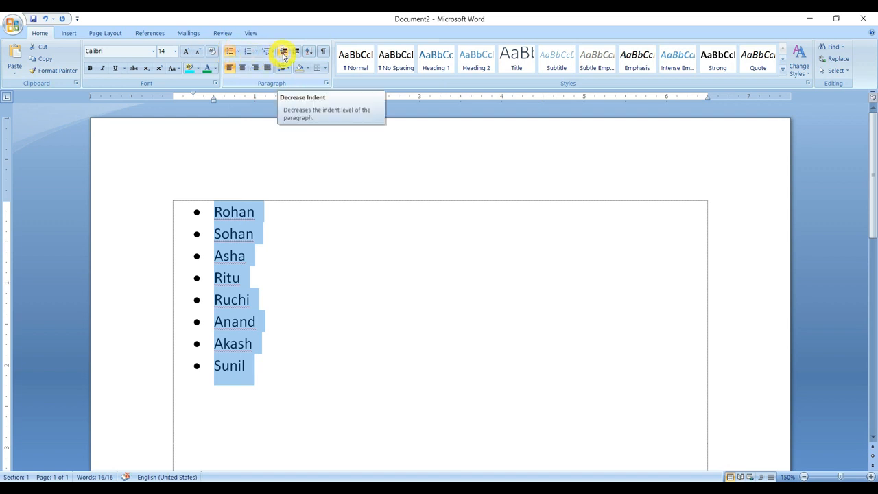
# Step: Try larger indents on the bulleted list, and finish with the bullets aligned at the page's left text margin
pyautogui.click(284, 54)
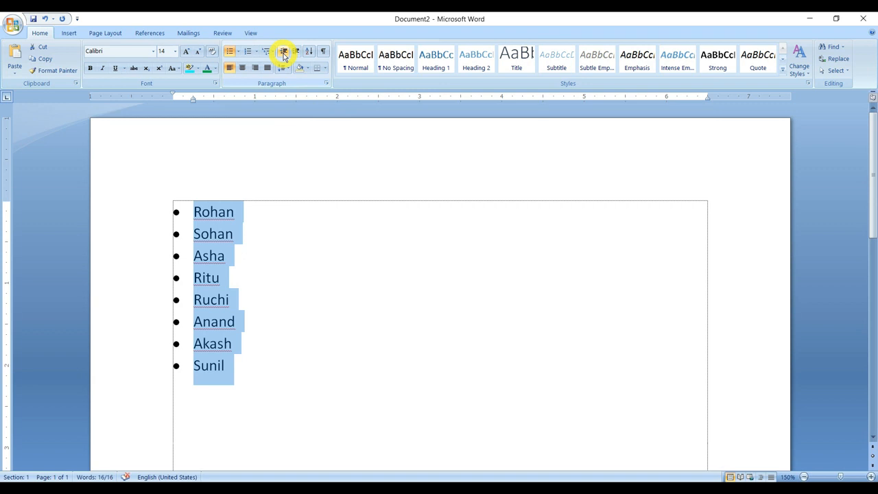
pyautogui.click(294, 53)
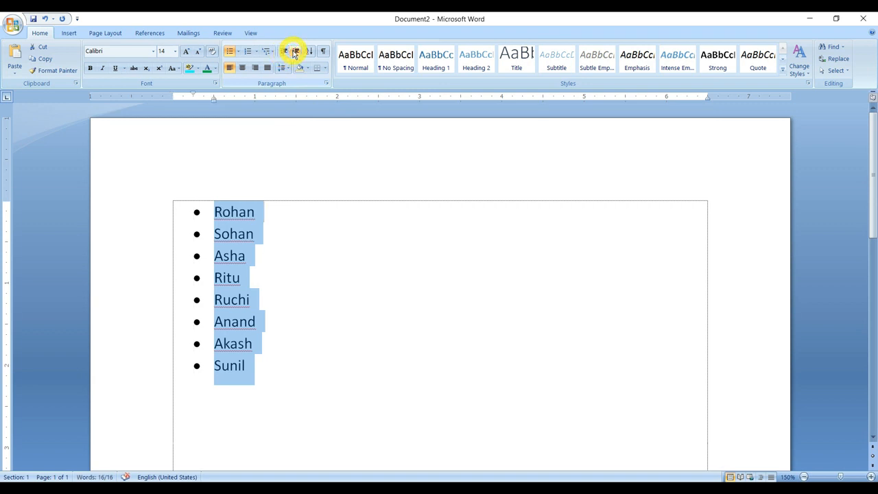
pyautogui.click(294, 52)
pyautogui.click(294, 53)
pyautogui.click(294, 53)
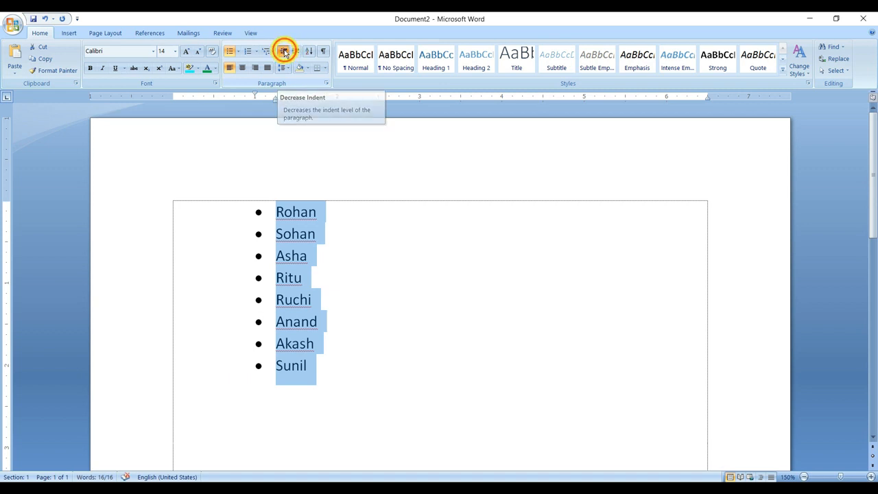
pyautogui.click(284, 52)
pyautogui.click(284, 52)
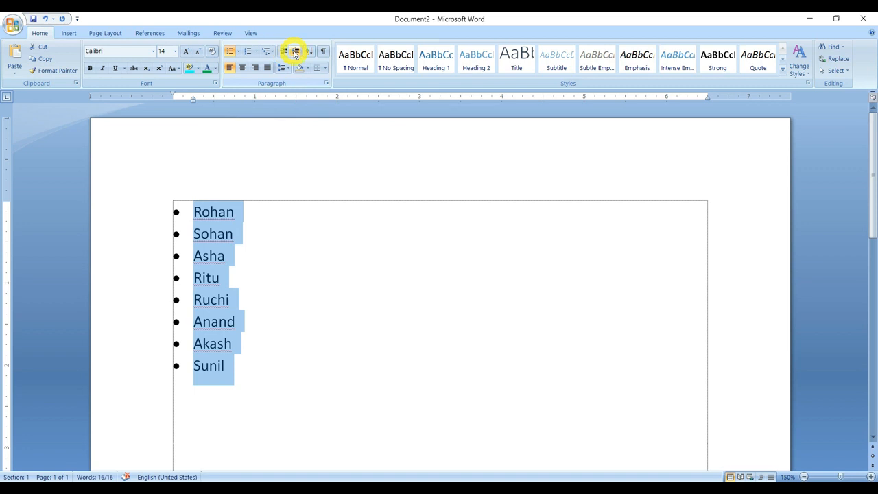
pyautogui.click(283, 53)
pyautogui.click(282, 53)
# Step: Try the arrowhead bullet on the selected list, and settle on check mark bullets
pyautogui.click(240, 52)
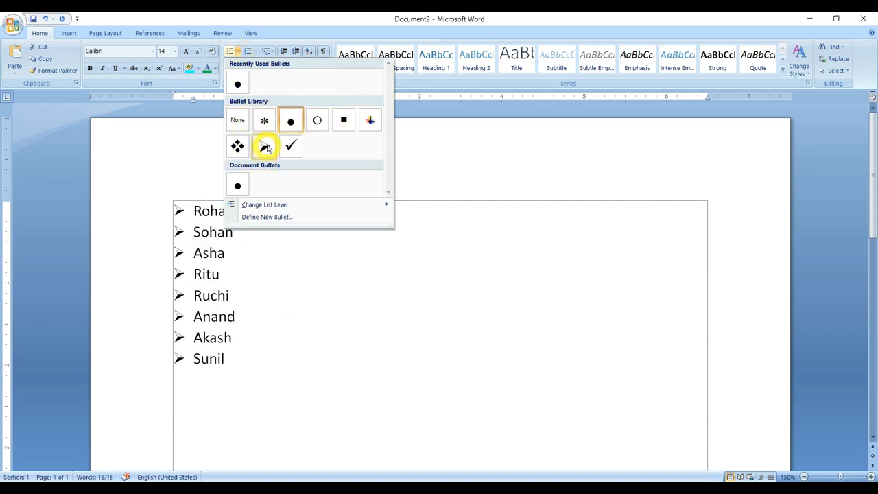
pyautogui.click(267, 147)
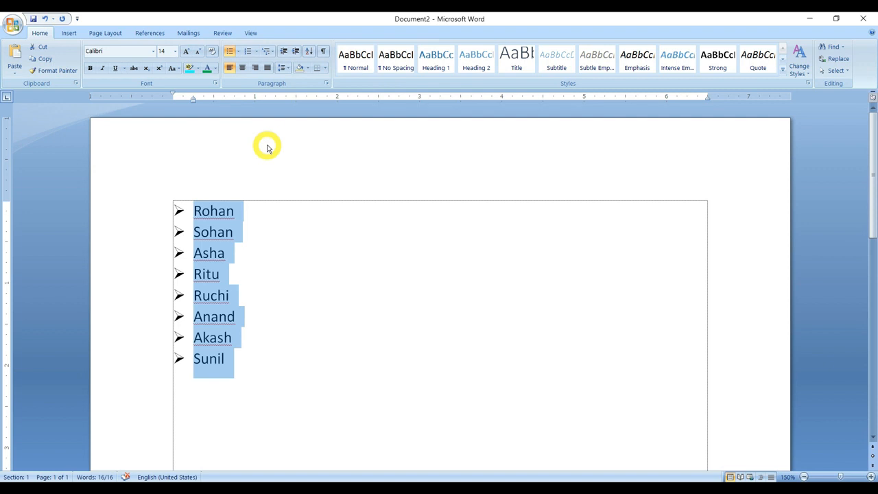
pyautogui.click(238, 52)
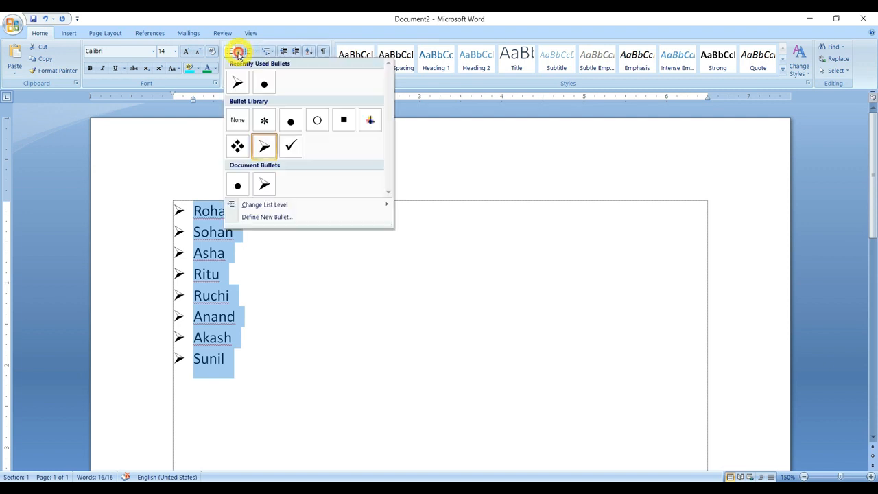
pyautogui.click(295, 146)
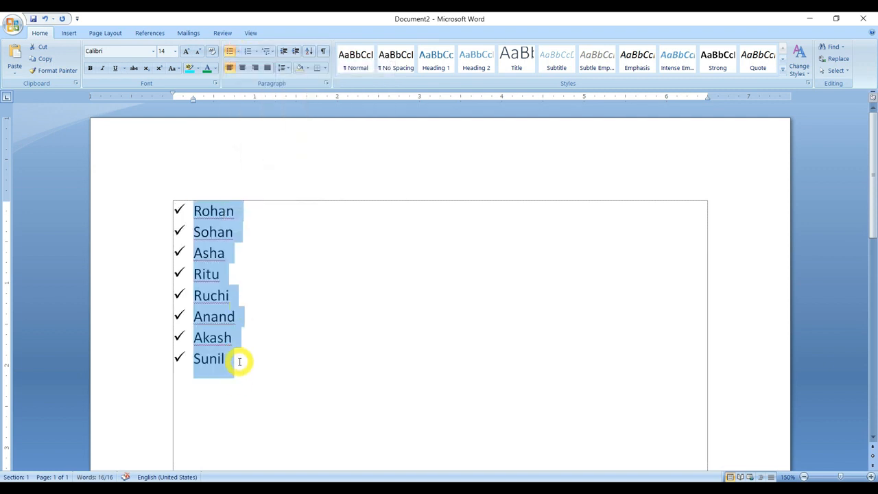
# Step: Add two more first names as separate check-marked items at the end of the list
pyautogui.click(238, 357)
pyautogui.press('Return')
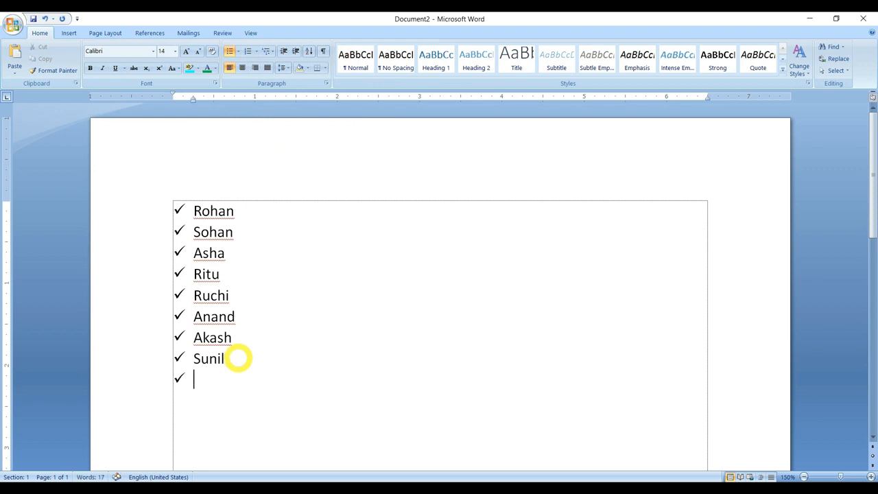
pyautogui.write('anil')
pyautogui.press('BackSpace')
pyautogui.press('BackSpace')
pyautogui.write('A')
pyautogui.press('Return')
pyautogui.write('Harish')
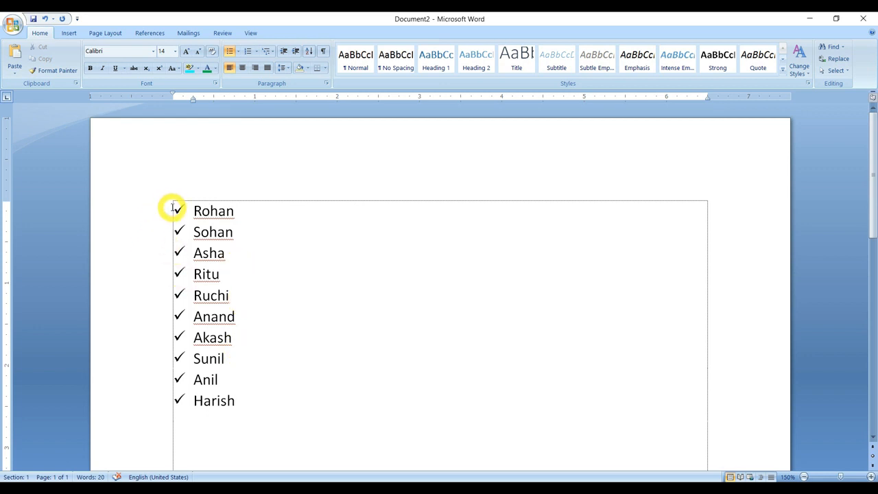
# Step: Start defining a new bullet for the whole list and open the symbol choices for it
pyautogui.moveTo(173, 207); pyautogui.dragTo(237, 405)
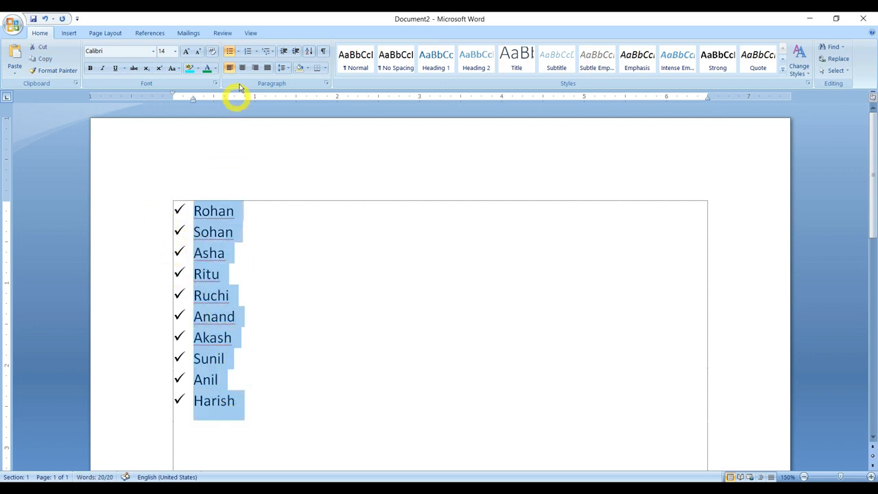
pyautogui.click(238, 53)
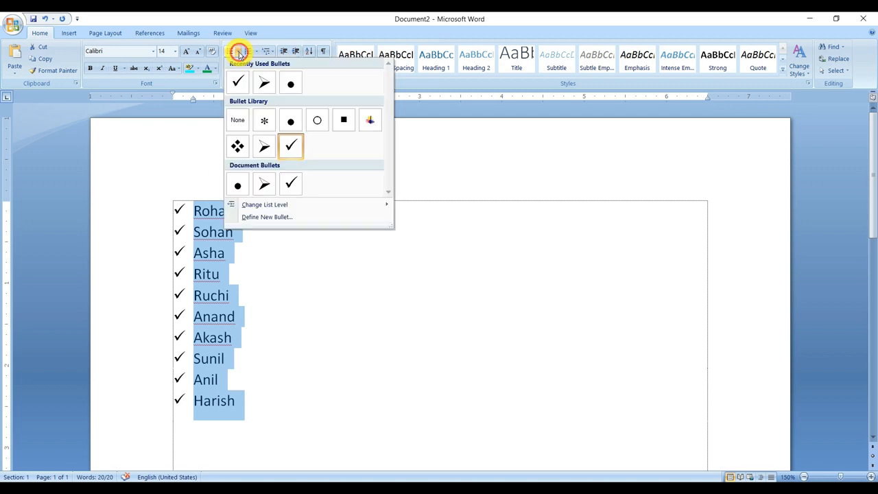
pyautogui.click(262, 220)
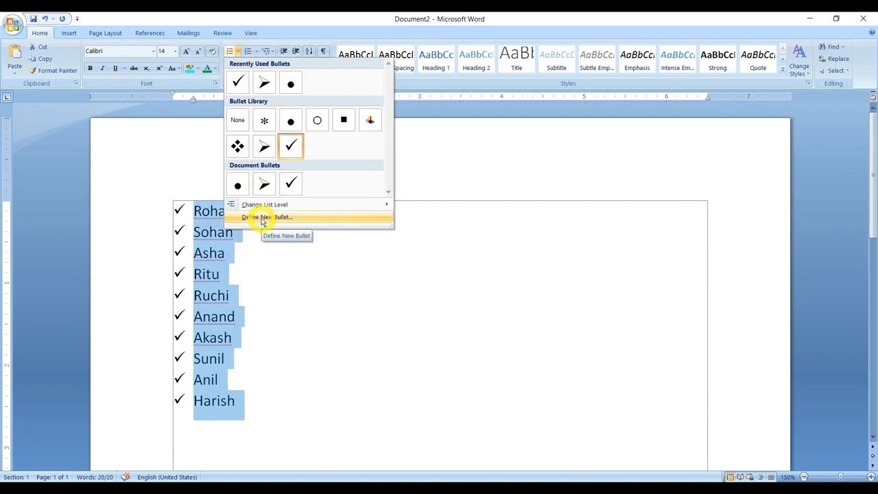
pyautogui.click(261, 218)
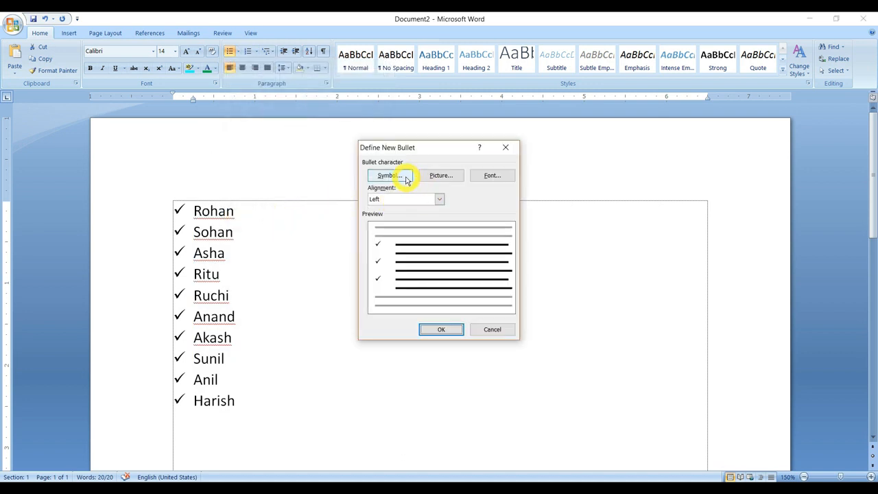
pyautogui.click(405, 179)
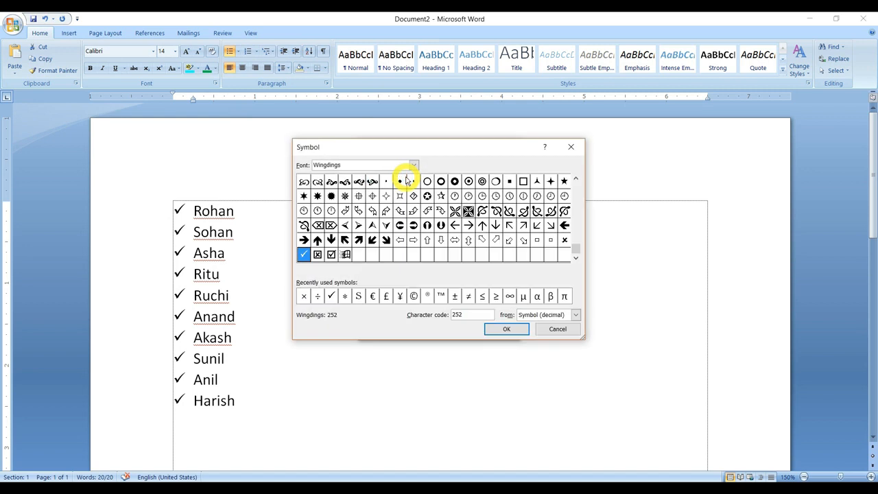
# Step: Switch the bullet symbol font to Verdana and look through its characters
pyautogui.click(413, 165)
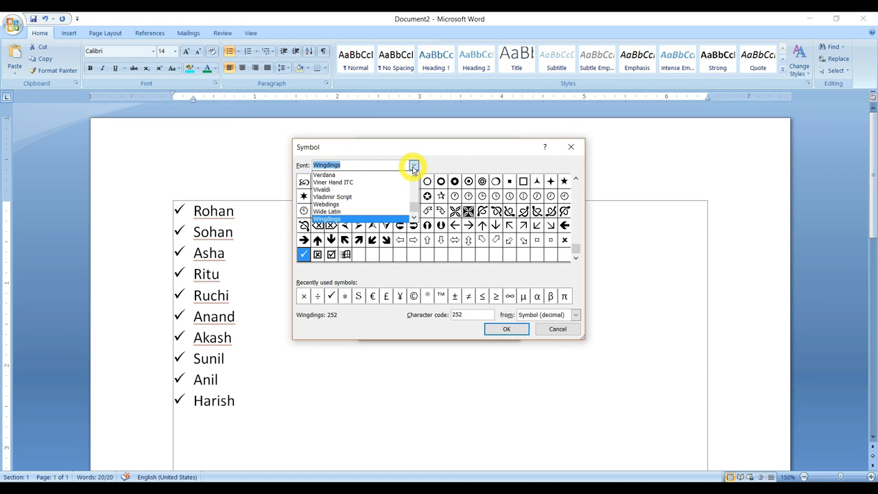
pyautogui.click(414, 167)
pyautogui.click(414, 166)
pyautogui.click(368, 175)
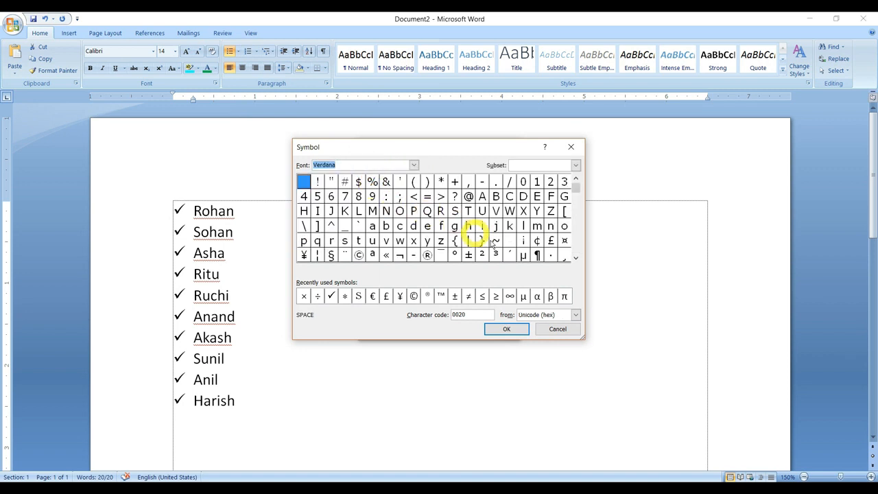
pyautogui.click(576, 257)
pyautogui.click(576, 257)
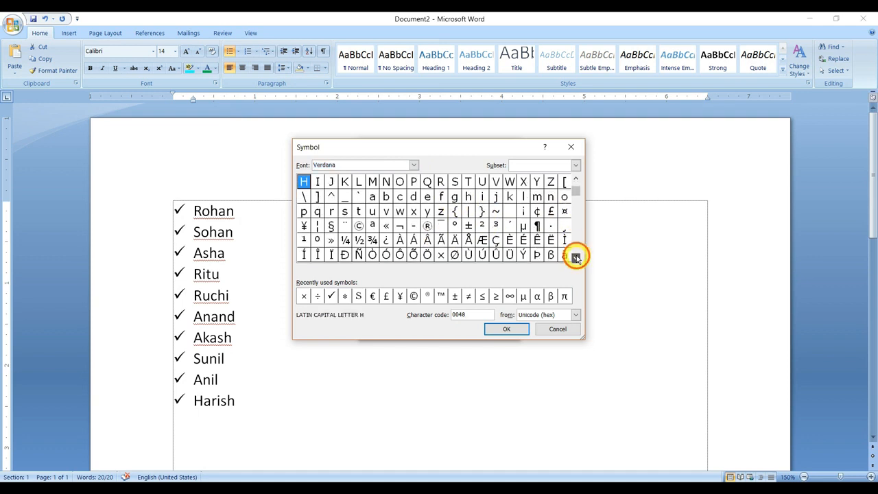
# Step: Define the right-pointing hand, Wingdings character 70, as the new bullet and apply it to the list
pyautogui.click(414, 165)
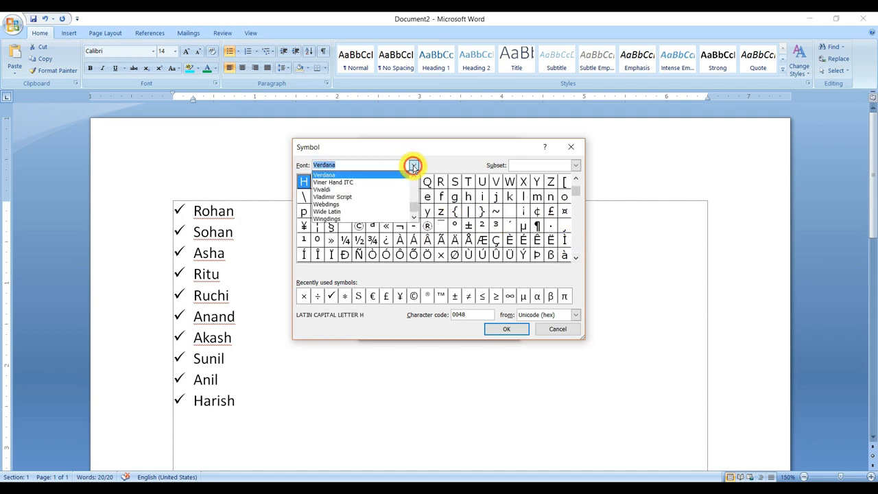
pyautogui.click(349, 219)
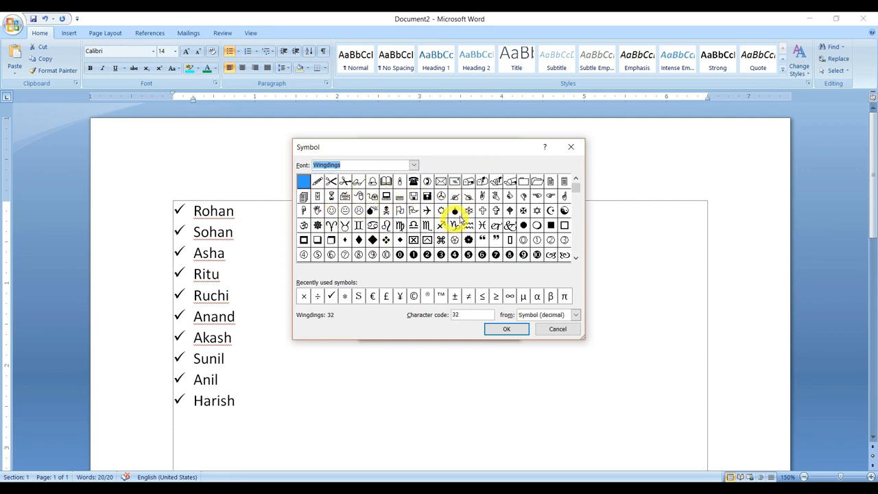
pyautogui.click(551, 196)
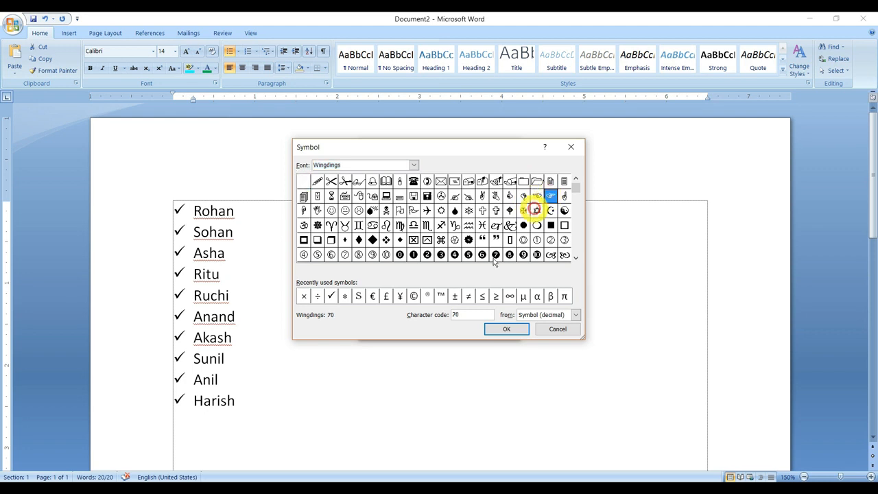
pyautogui.click(504, 330)
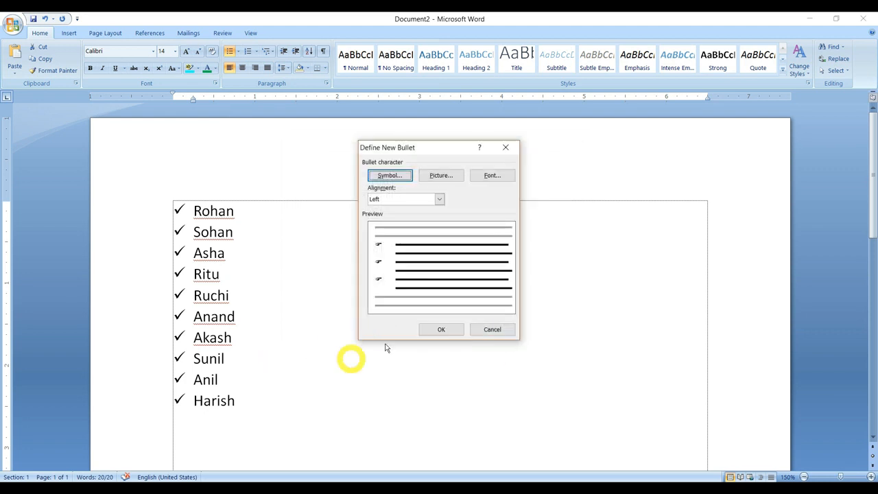
pyautogui.click(436, 328)
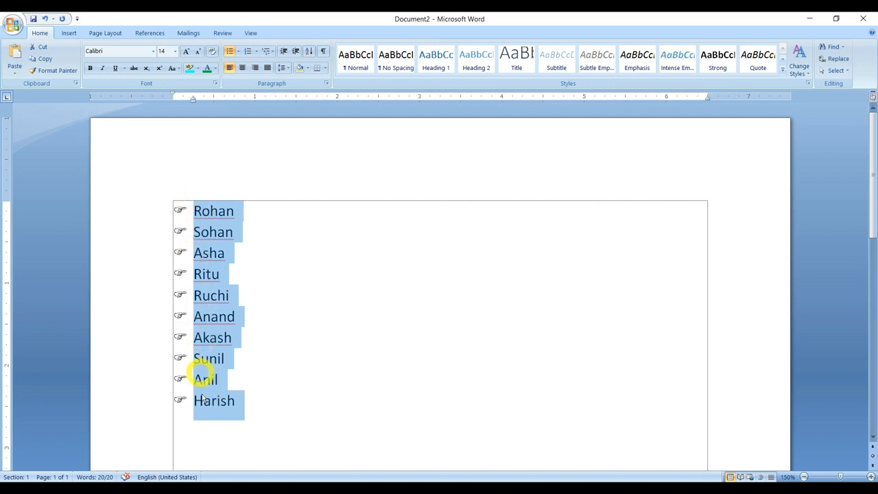
# Step: Add one more first name as a new pointing-hand item at the end of the list
pyautogui.click(248, 398)
pyautogui.press('Return')
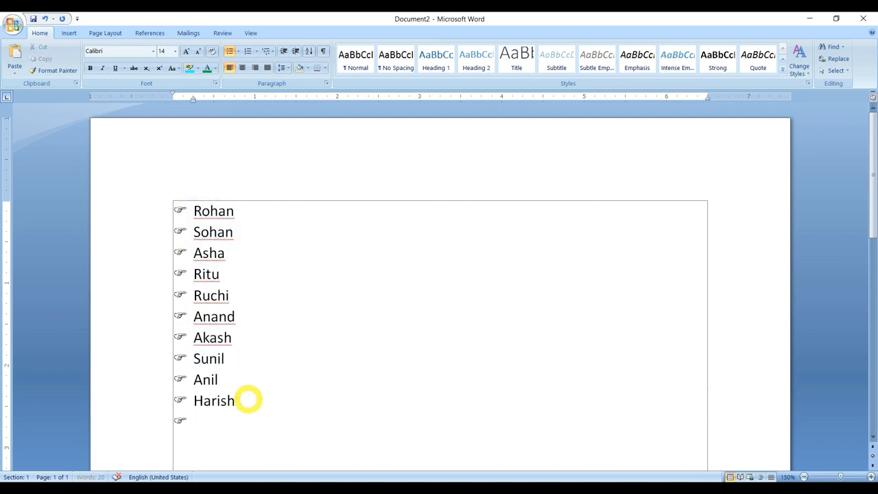
pyautogui.write('og')
pyautogui.press('BackSpace')
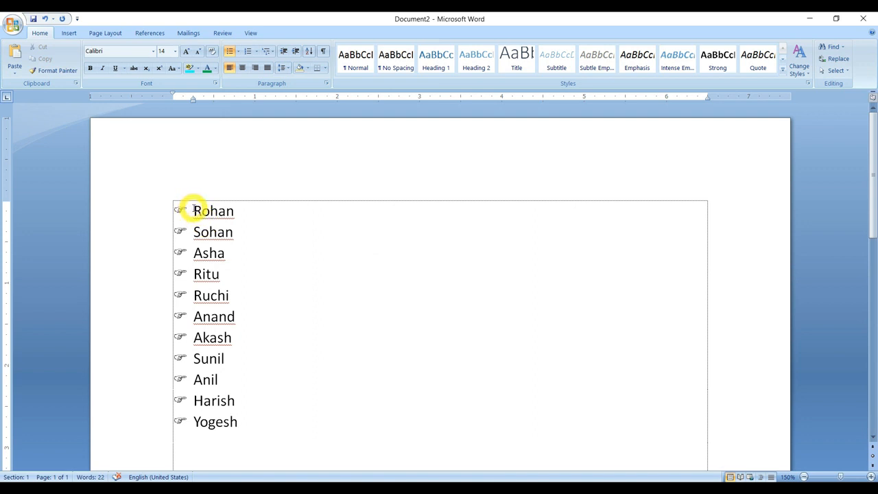
# Step: Remove the bullets from all the names in the list
pyautogui.moveTo(193, 210); pyautogui.dragTo(254, 425)
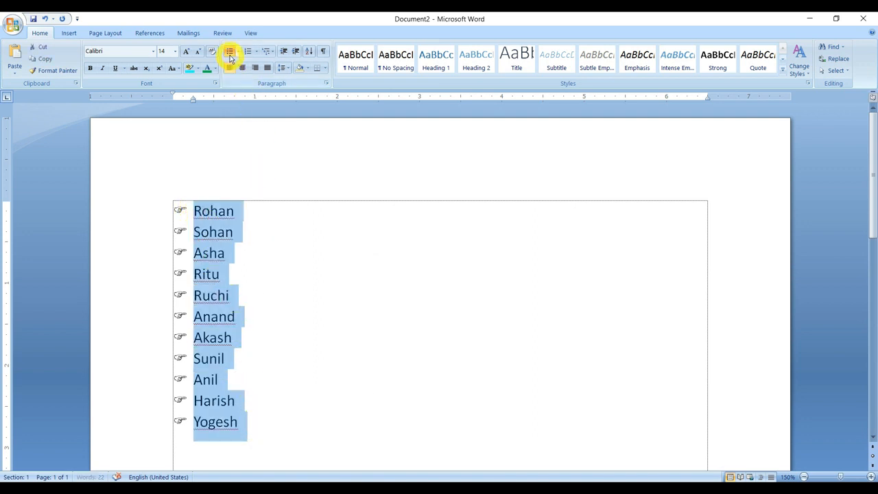
pyautogui.click(230, 52)
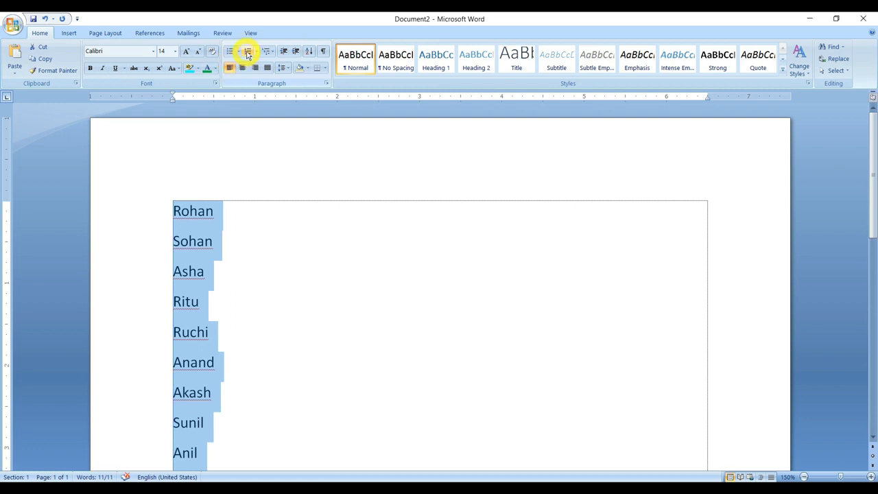
# Step: Apply default 1. 2. 3. numbering to the selected names, toggling it off and on and leaving the list numbered
pyautogui.click(247, 53)
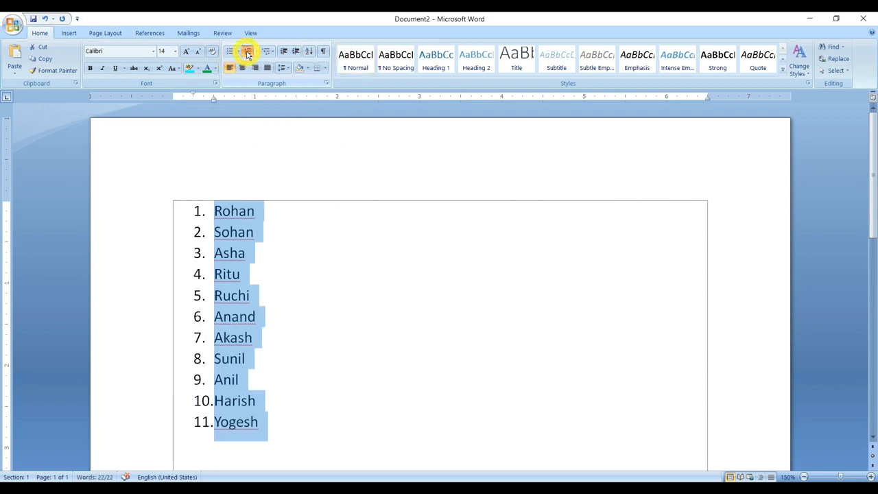
pyautogui.click(247, 53)
pyautogui.click(248, 53)
pyautogui.click(248, 53)
pyautogui.click(247, 52)
# Step: Change the list numbering to the 1) 2) 3) style and move its first-line indent to about 0.125 inch
pyautogui.click(255, 52)
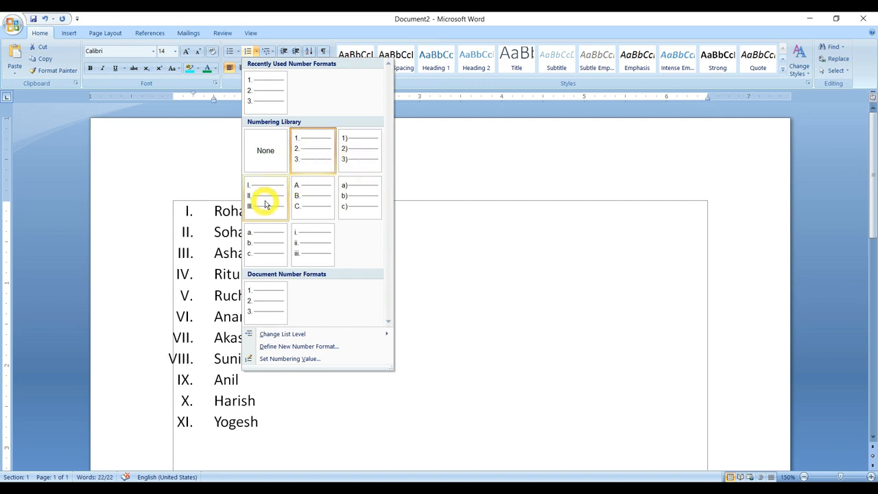
pyautogui.click(370, 152)
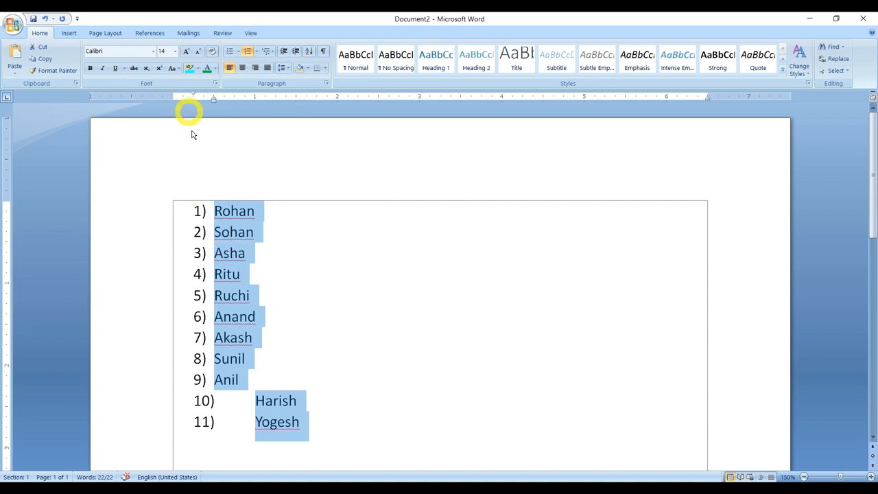
pyautogui.moveTo(194, 97); pyautogui.dragTo(183, 94)
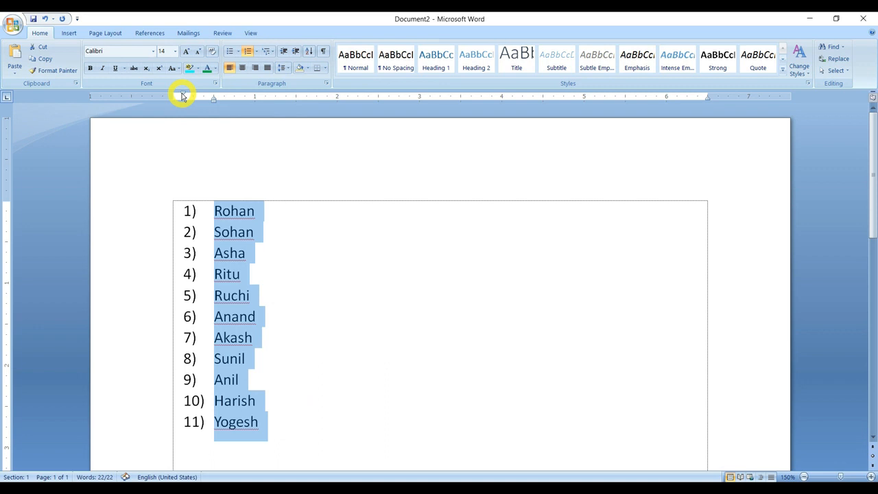
pyautogui.click(256, 55)
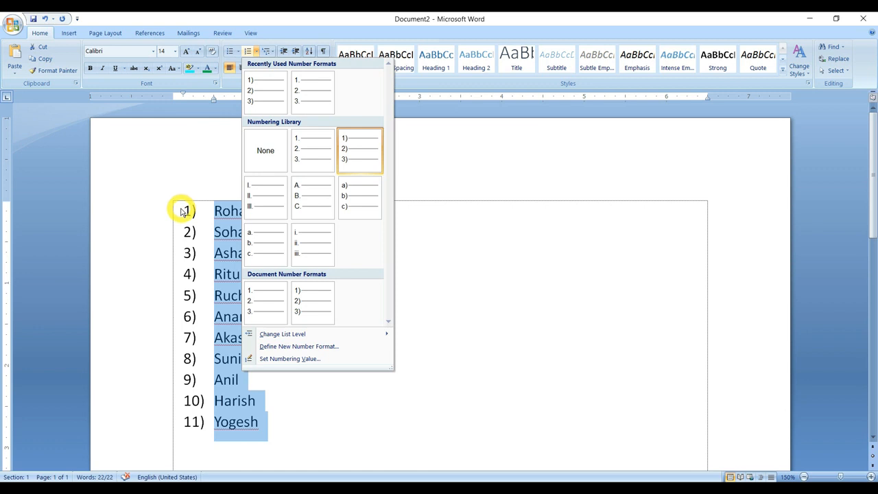
pyautogui.click(288, 359)
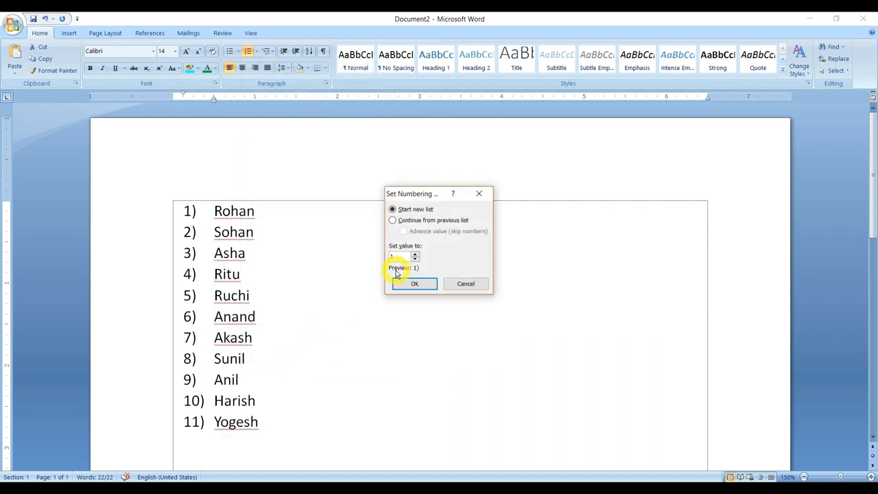
pyautogui.press('Escape')
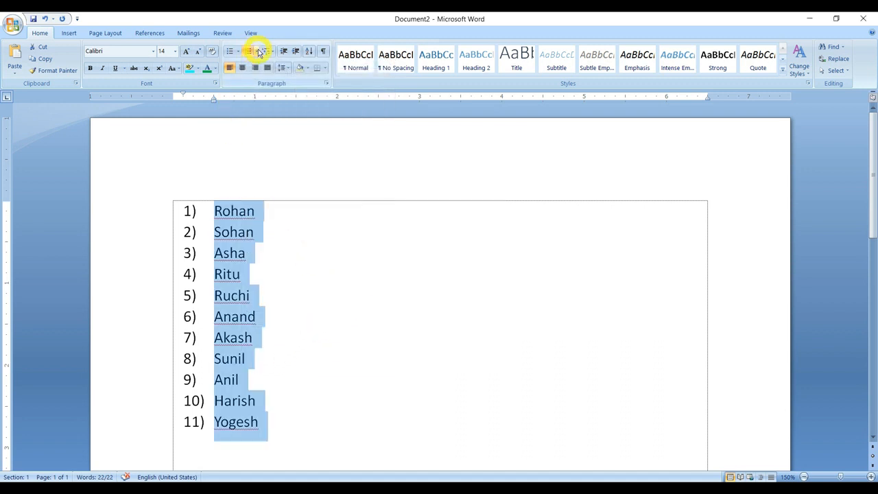
# Step: Define the new number format (1) for the list and widen its hanging indent to about 0.7 inch
pyautogui.click(255, 52)
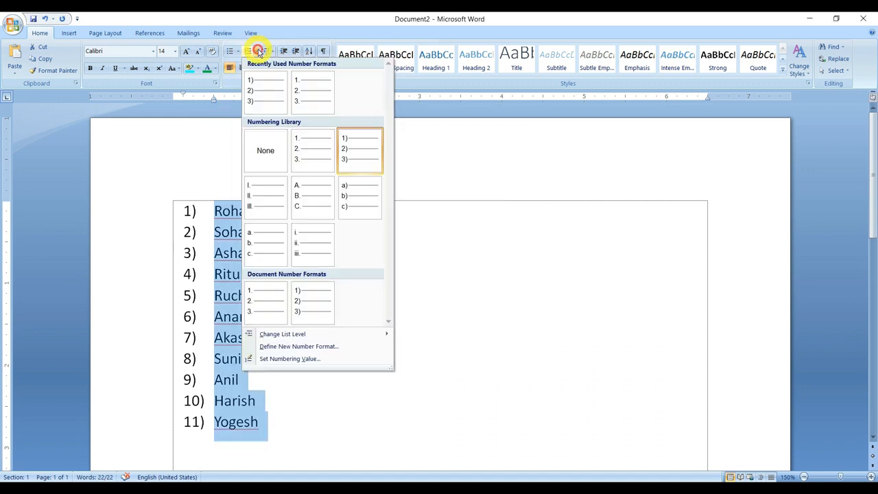
pyautogui.click(276, 345)
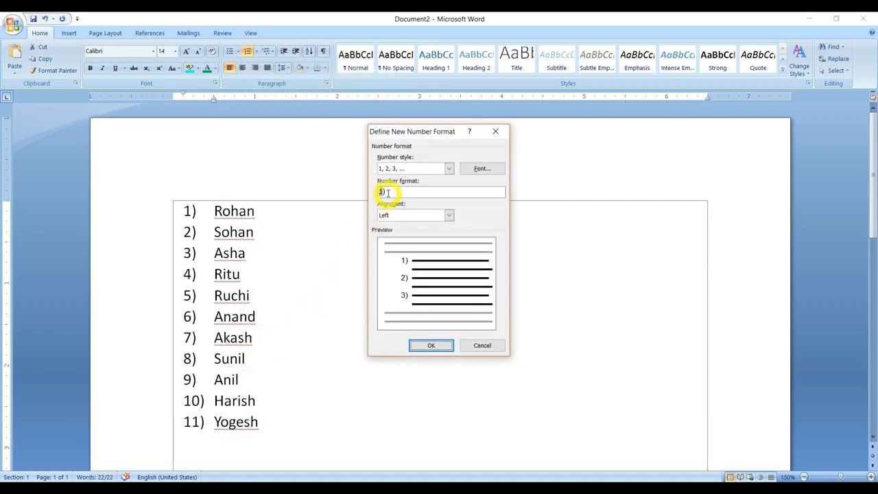
pyautogui.doubleClick(387, 192)
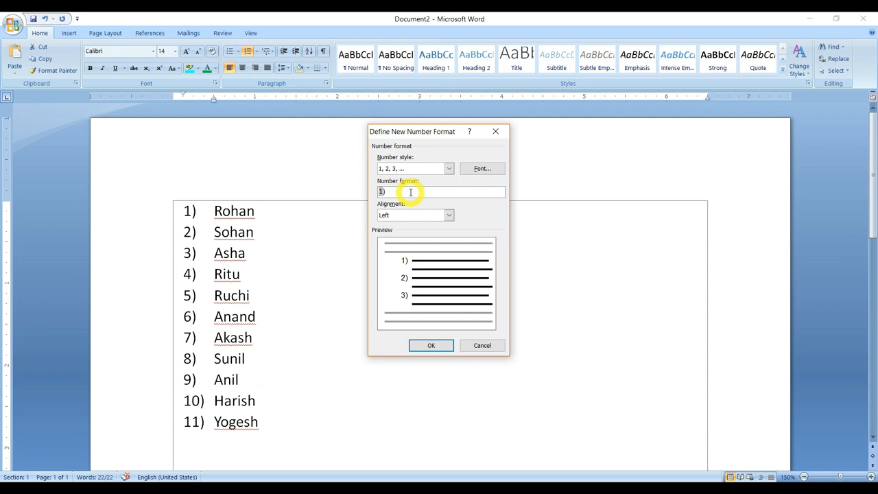
pyautogui.write('(')
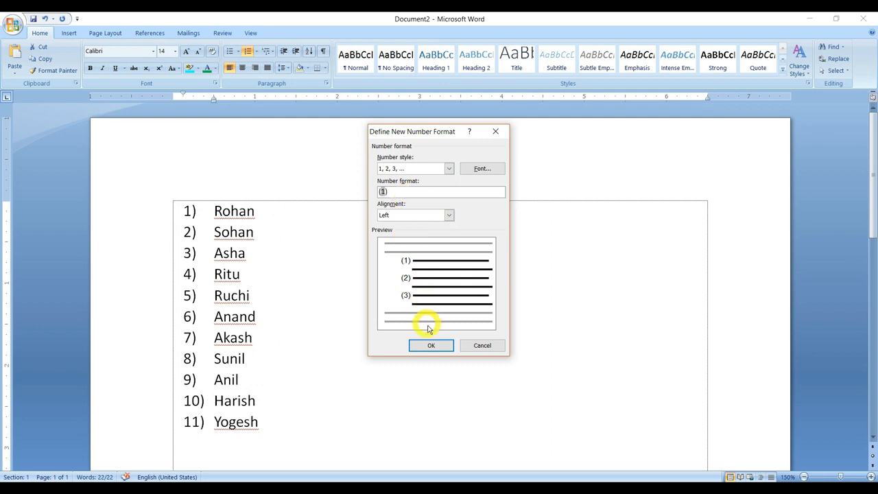
pyautogui.click(430, 344)
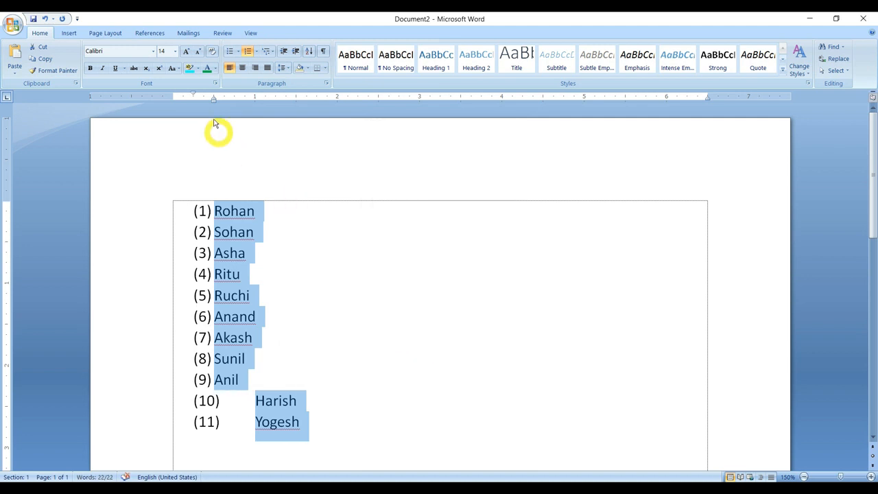
pyautogui.moveTo(214, 99); pyautogui.dragTo(230, 99)
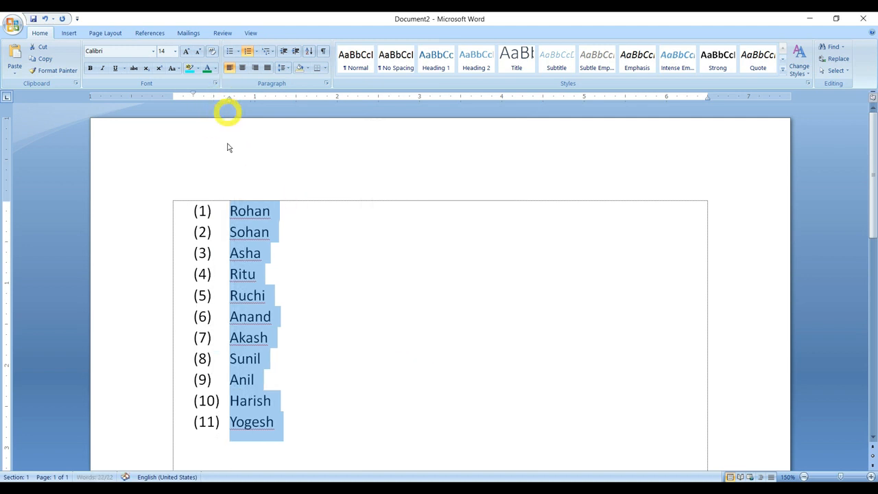
# Step: Add one more first name as item (12) at the end of the numbered list
pyautogui.click(281, 424)
pyautogui.press('Return')
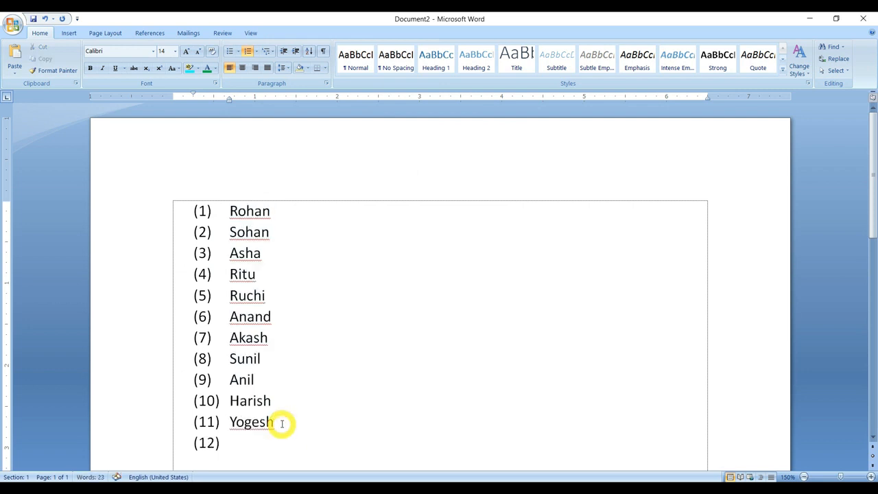
pyautogui.write('Kamal')
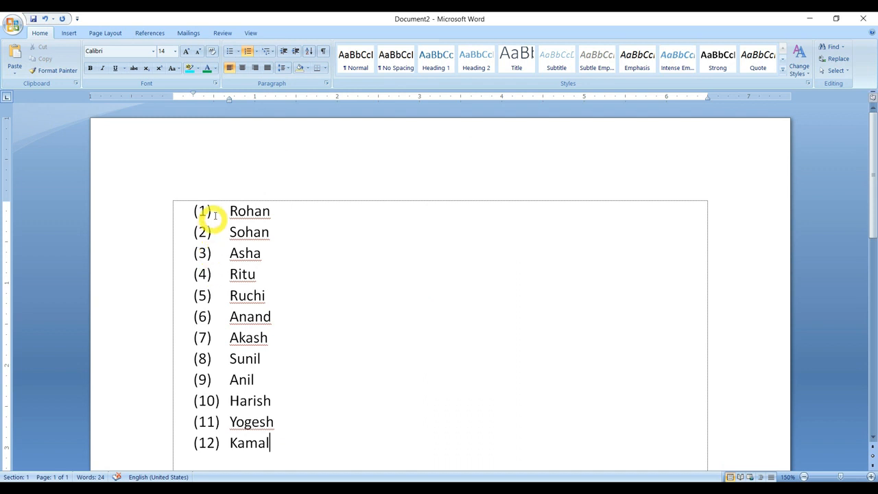
# Step: Define a new number format S.No. (1) and apply it to all the names in the list
pyautogui.moveTo(219, 206); pyautogui.dragTo(276, 445)
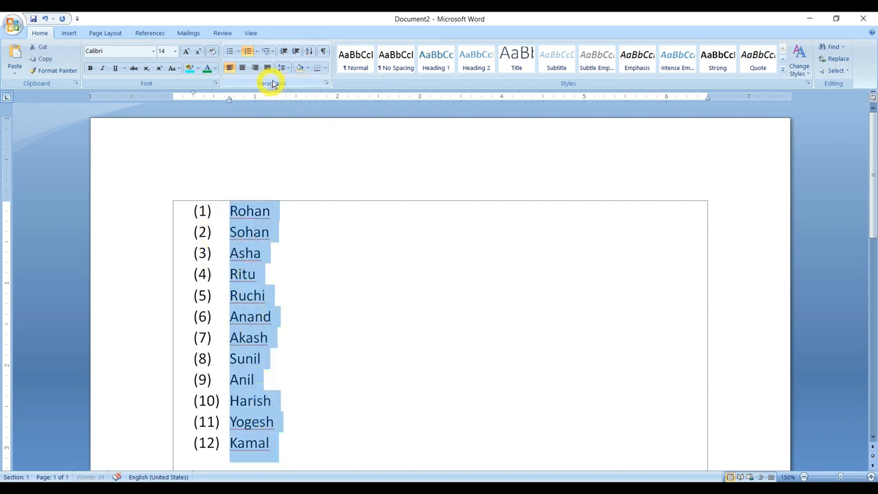
pyautogui.click(256, 51)
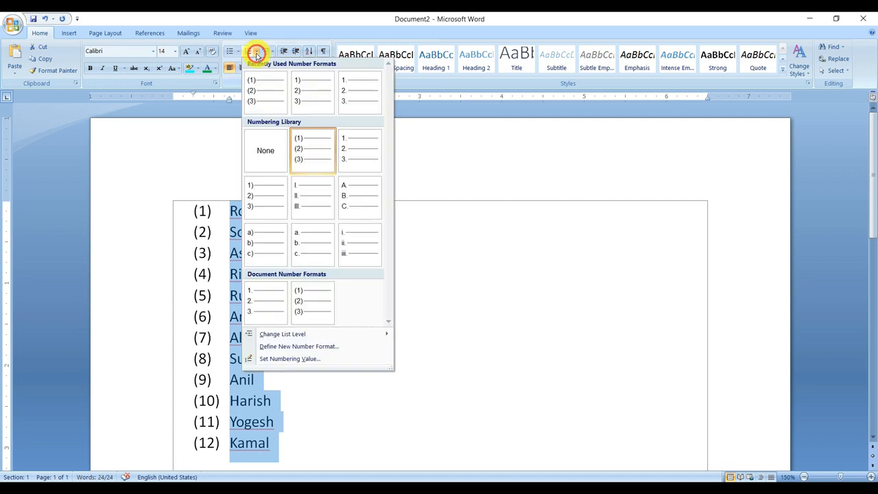
pyautogui.click(274, 346)
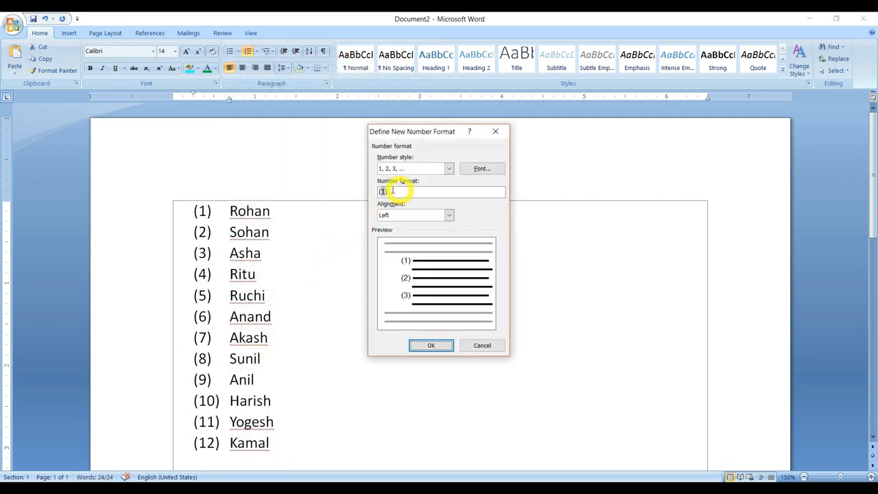
pyautogui.click(382, 191)
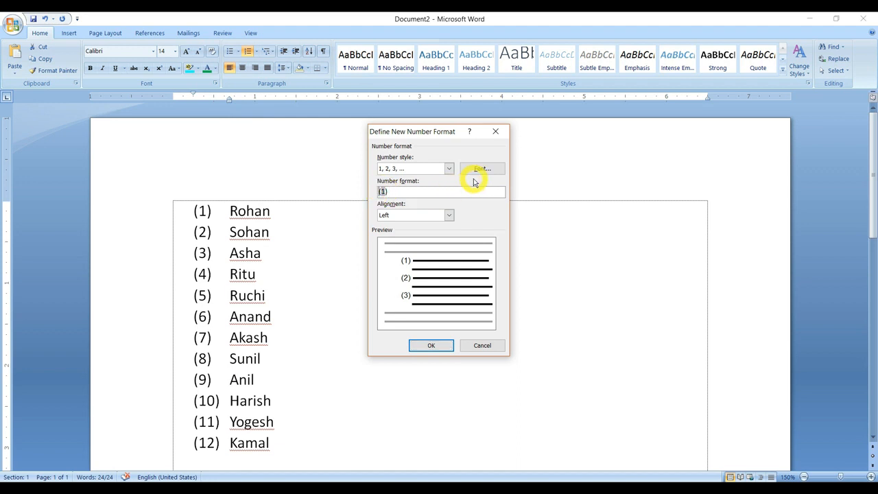
pyautogui.write('S')
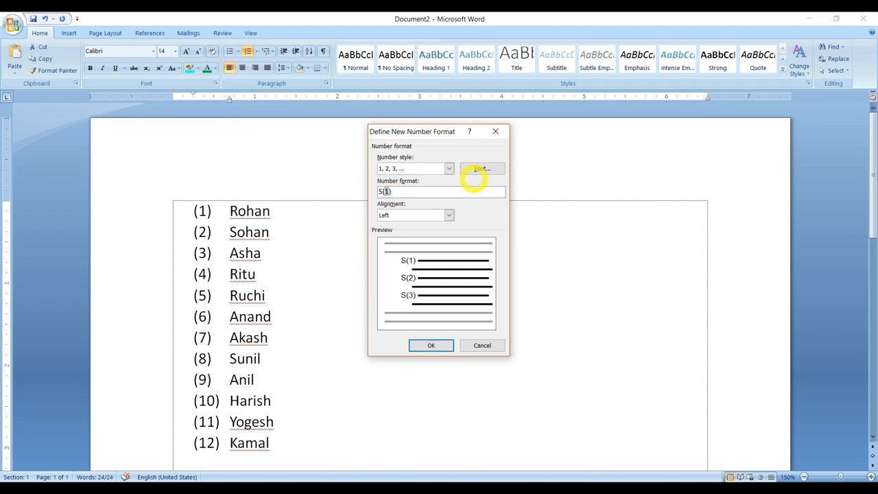
pyautogui.write('.No.')
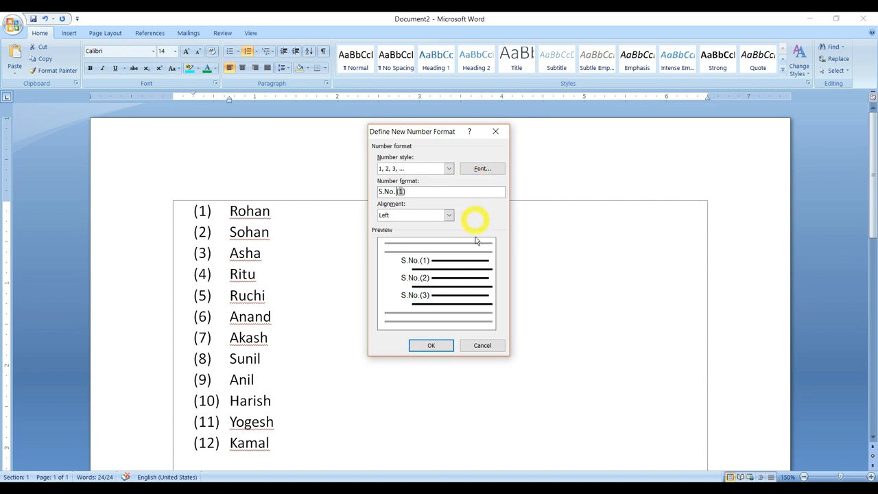
pyautogui.click(443, 343)
# Step: Align all the names by moving the list's hanging indent to about 1.3 inches on the ruler
pyautogui.scroll(-3, 329, 369)
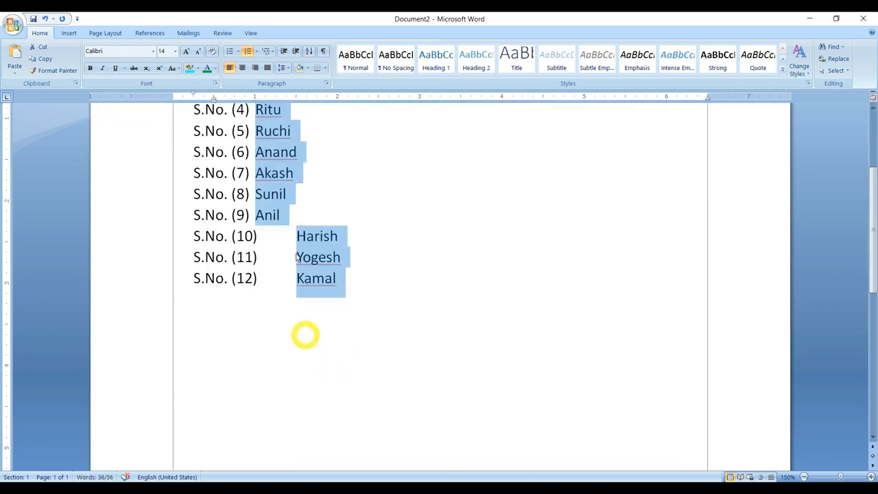
pyautogui.scroll(3, 304, 333)
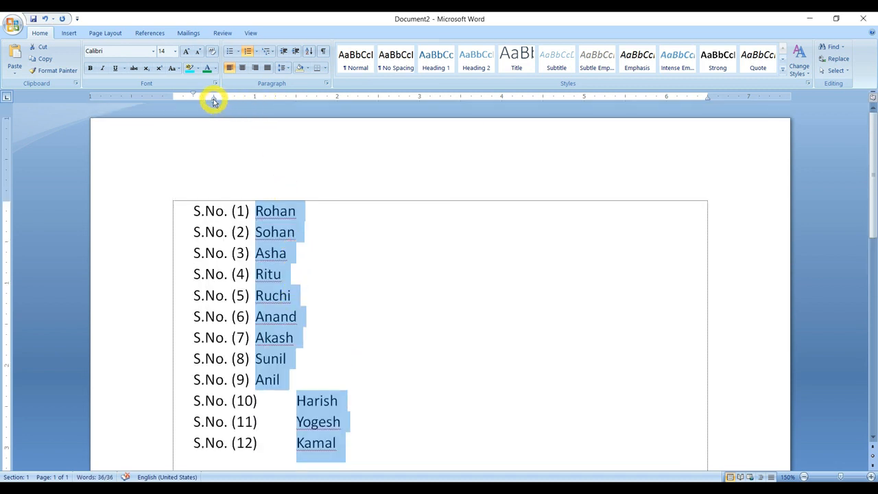
pyautogui.moveTo(213, 99); pyautogui.dragTo(282, 118)
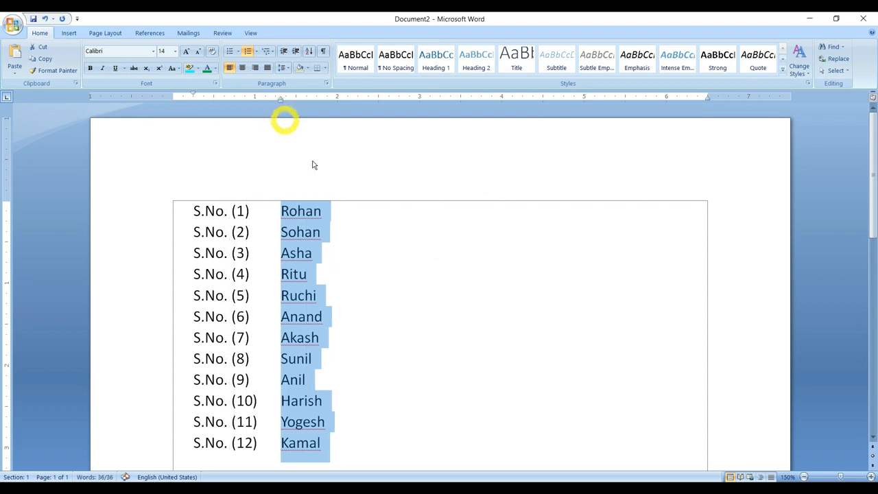
# Step: Add another first name as item S.No. (13) at the end of the list
pyautogui.scroll(-3, 326, 192)
pyautogui.click(332, 323)
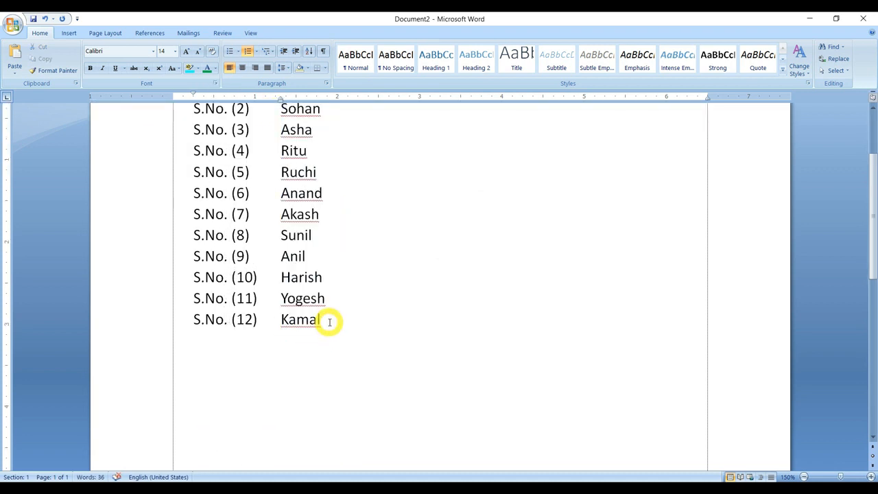
pyautogui.press('Return')
pyautogui.write('Uttam')
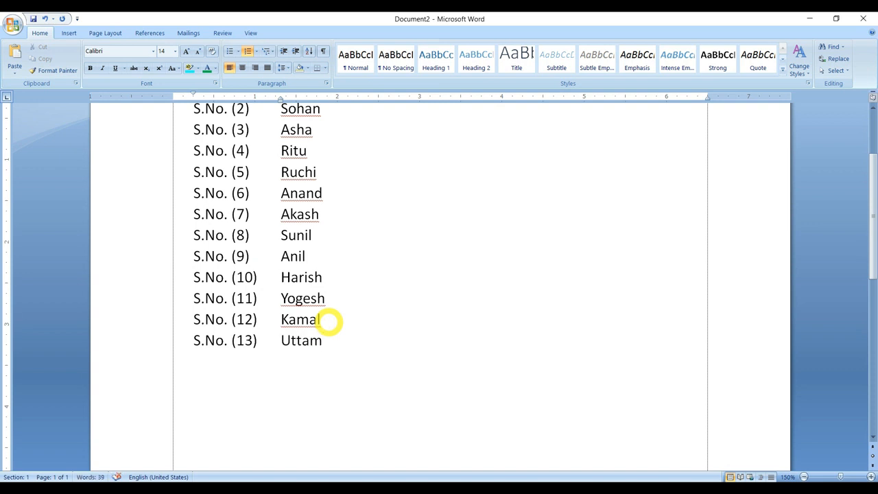
# Step: Toggle the numbering of the whole name list off and on, leaving the names without numbers
pyautogui.scroll(3, 319, 261)
pyautogui.scroll(-2, 320, 260)
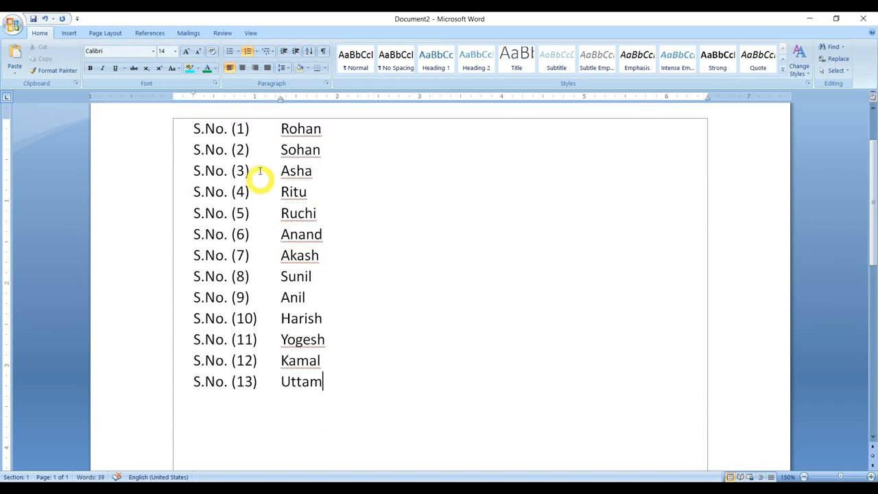
pyautogui.moveTo(276, 128); pyautogui.dragTo(329, 377)
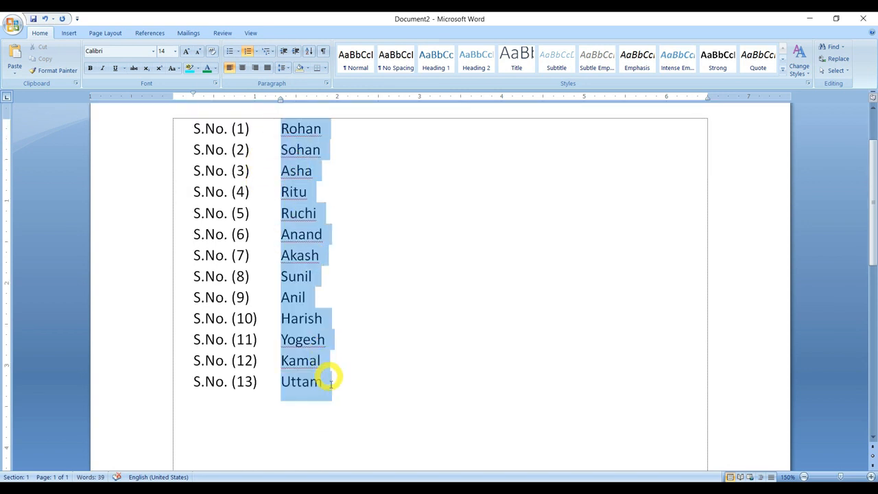
pyautogui.click(247, 53)
pyautogui.click(248, 53)
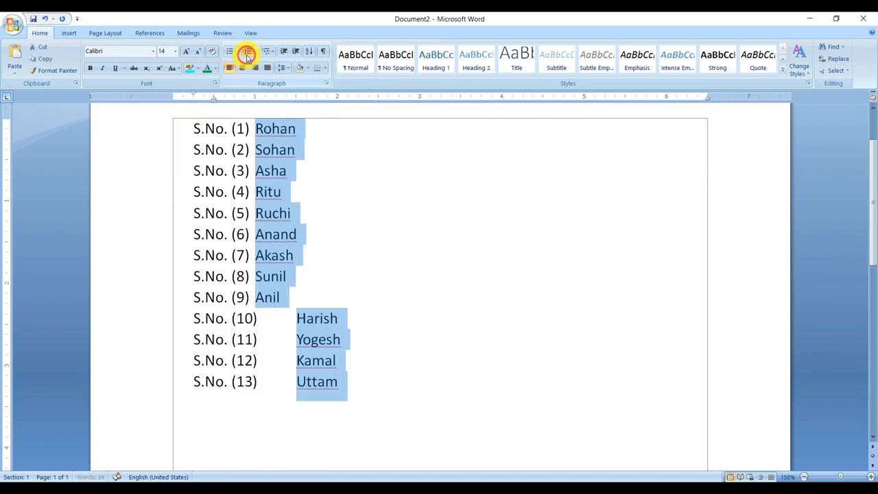
pyautogui.click(248, 52)
pyautogui.click(247, 53)
pyautogui.click(247, 53)
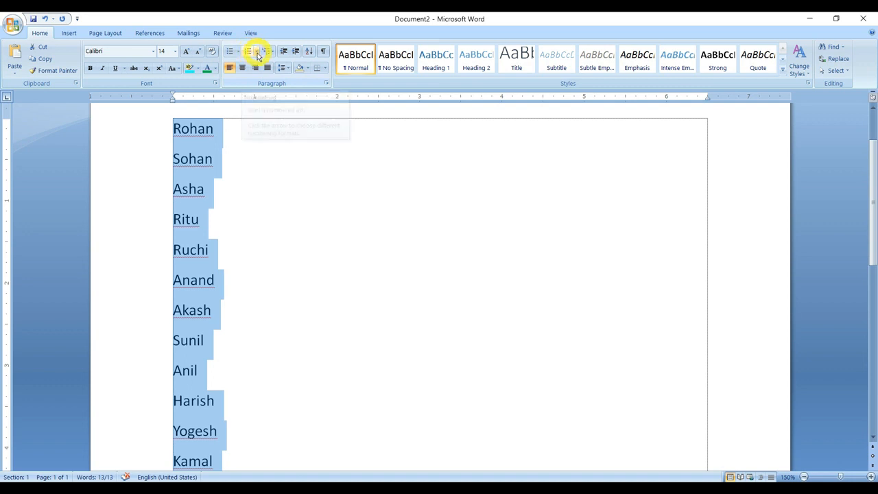
# Step: Remove the custom S.No. (1) format from the Numbering Library
pyautogui.click(257, 53)
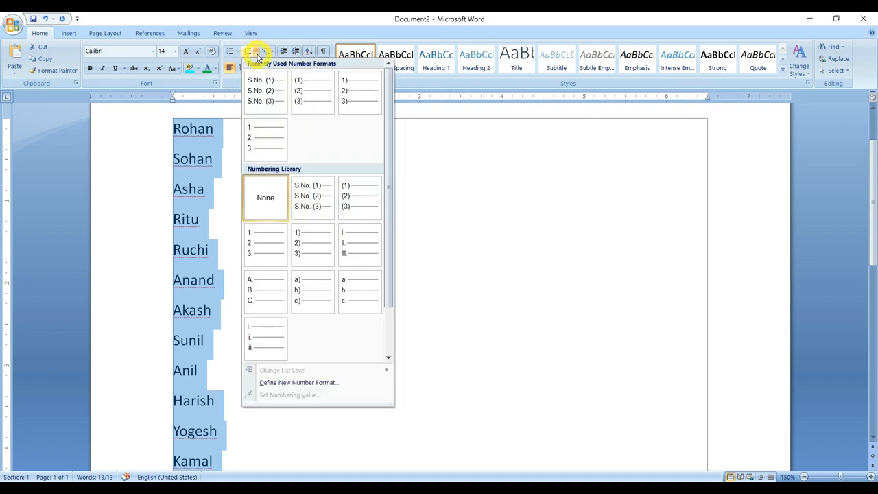
pyautogui.rightClick(304, 195)
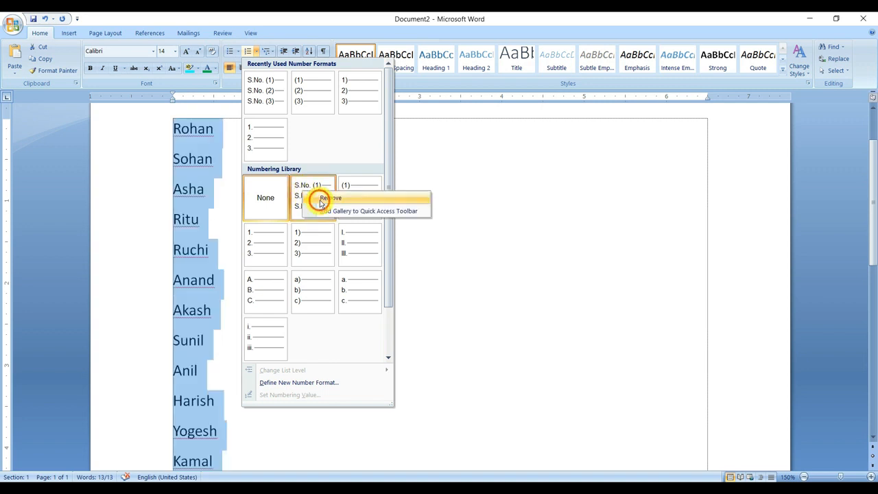
pyautogui.click(321, 199)
# Step: Delete the entire list of names so the document is blank
pyautogui.click(367, 189)
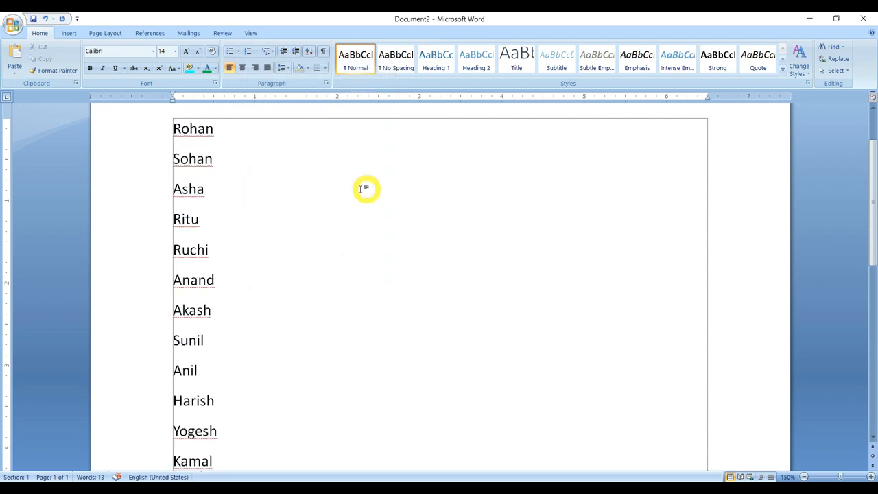
pyautogui.hotkey('ctrl', 'a')
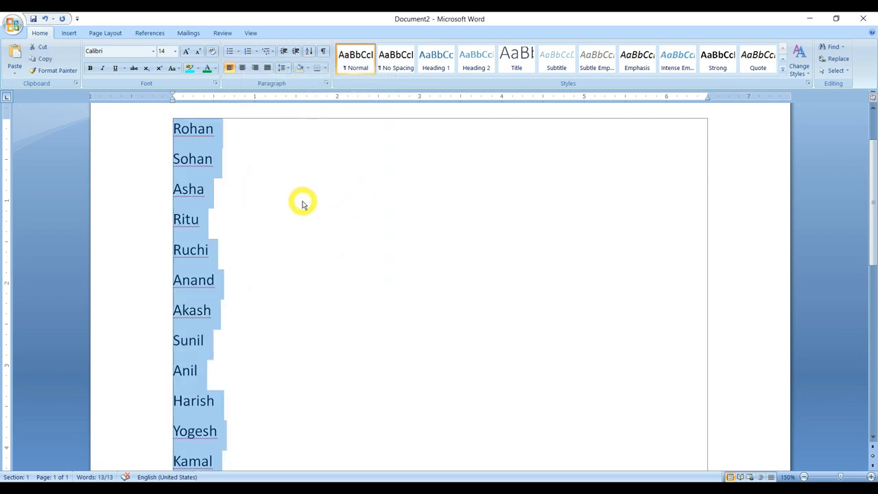
pyautogui.press('Delete')
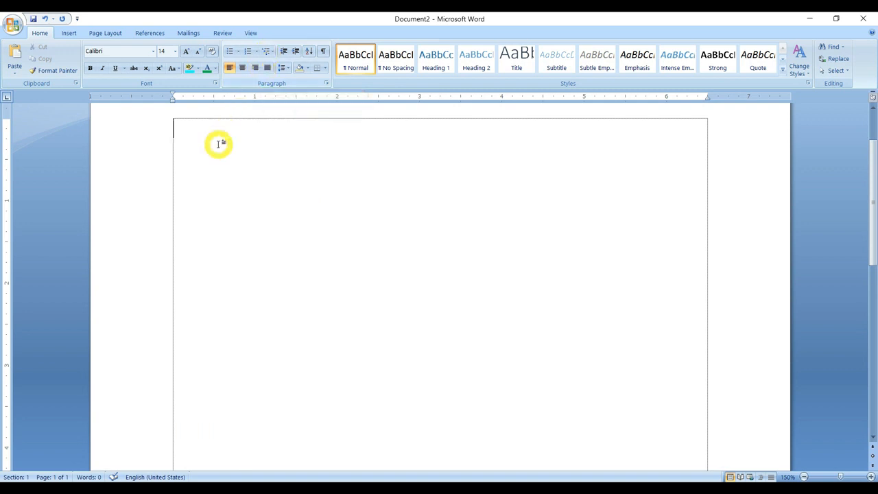
pyautogui.write('1.')
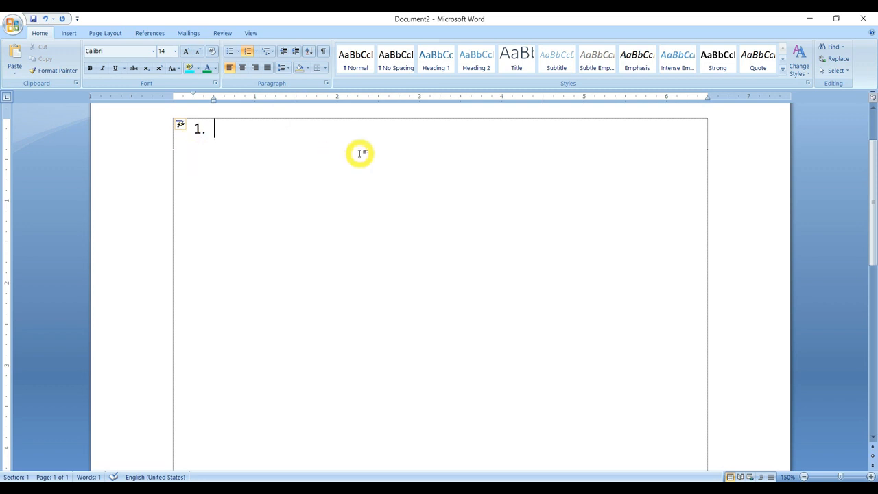
pyautogui.hotkey('ctrl', 'a')
pyautogui.press('Delete')
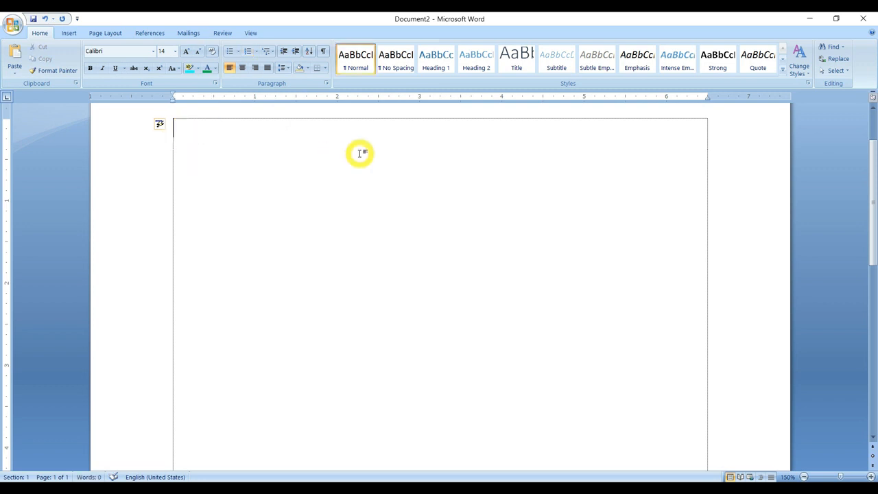
# Step: Start a numbered list with Science as item 1 and Biology as its second-level item a
pyautogui.write('1.')
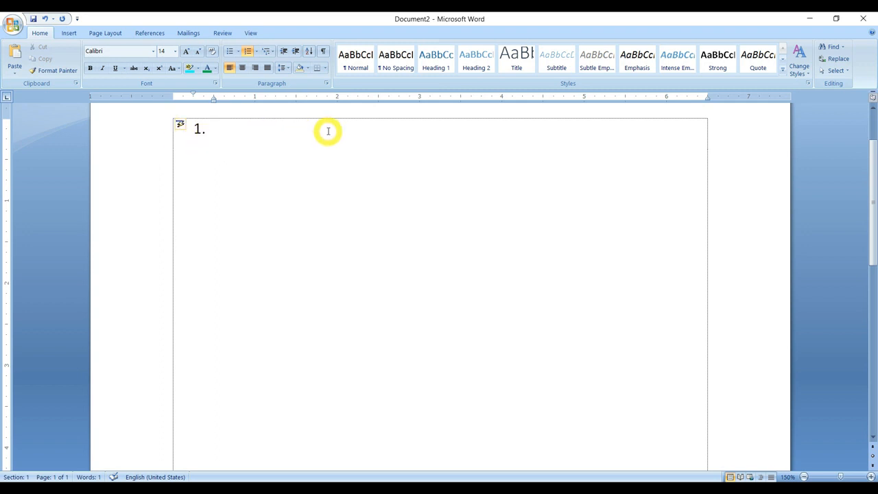
pyautogui.write('Science')
pyautogui.press('Return')
pyautogui.press('Tab')
pyautogui.write('Biology')
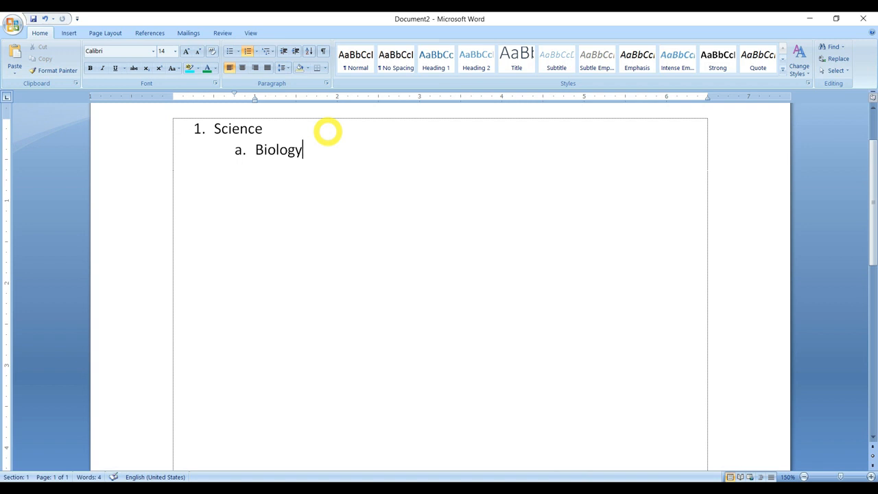
# Step: Add Botany and Zoology as third-level items i and ii under Biology
pyautogui.press('Return')
pyautogui.press('Tab')
pyautogui.write('Botany')
pyautogui.press('Return')
pyautogui.write('Zoology')
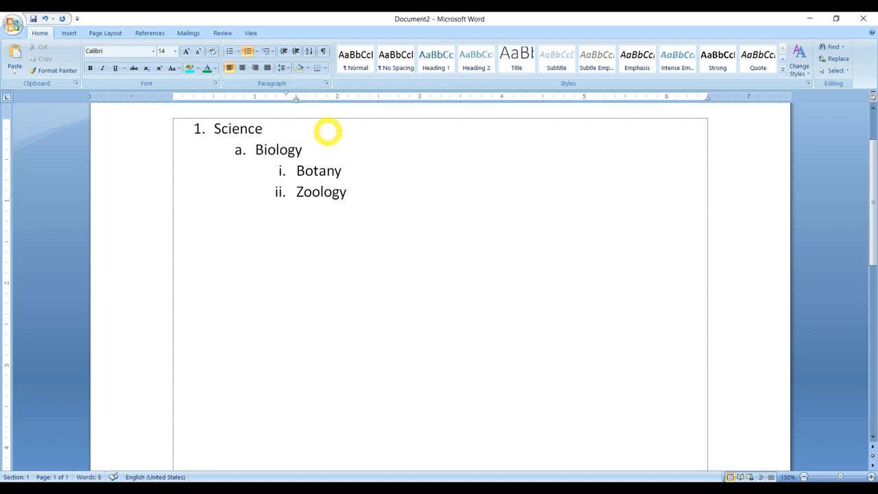
# Step: Add Chemistry as second-level item b under Science
pyautogui.press('Return')
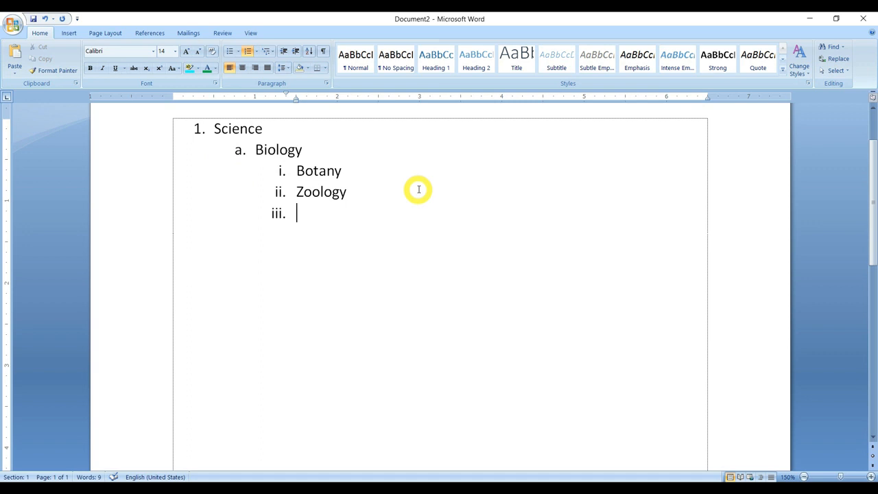
pyautogui.hotkey('shift', 'Tab')
pyautogui.press('Tab')
pyautogui.hotkey('shift', 'Tab')
pyautogui.write('Chemisty')
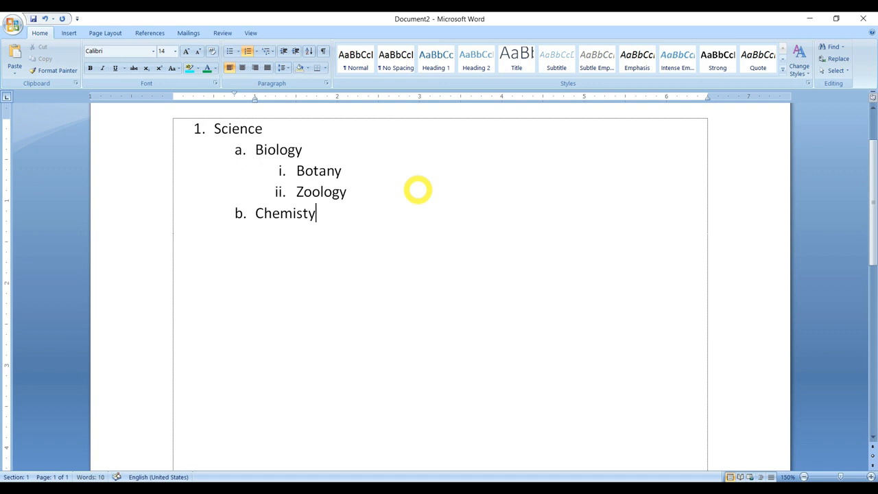
pyautogui.press('BackSpace')
pyautogui.write('ry')
# Step: Add Organic Chemistry and Inorganic Chemistry as third-level items under Chemistry
pyautogui.press('Return')
pyautogui.press('Tab')
pyautogui.write('Orga')
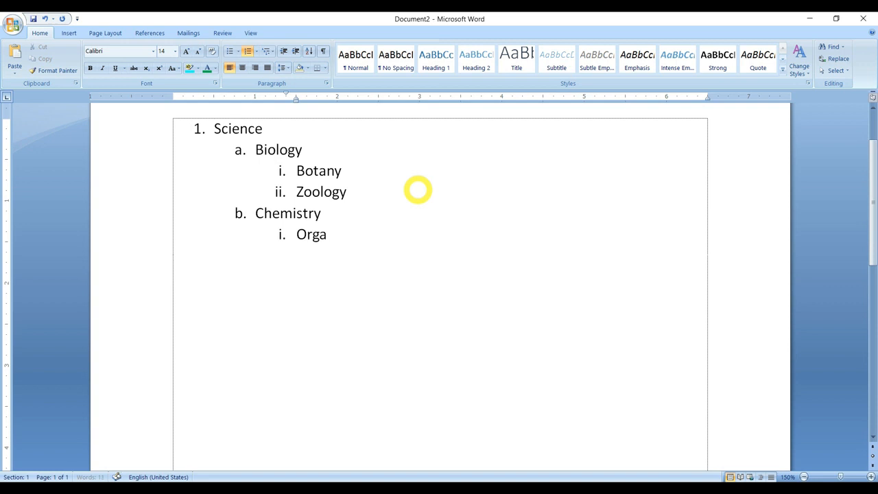
pyautogui.write('nic Chemistry')
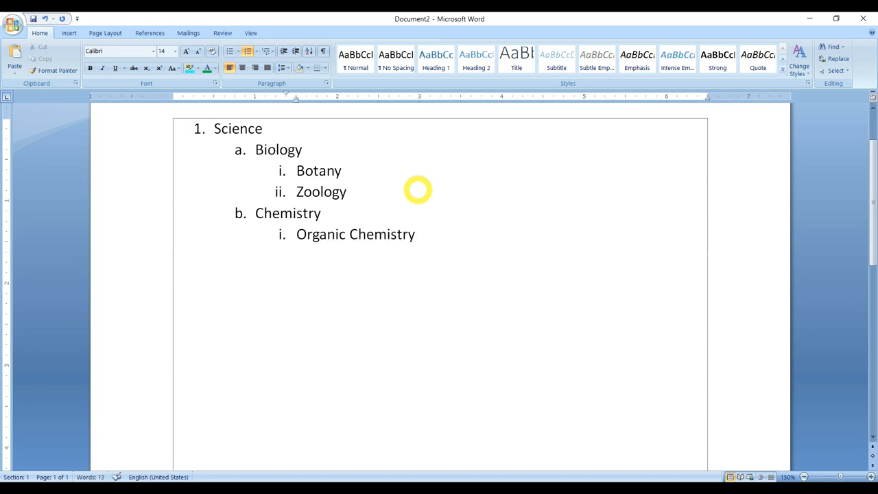
pyautogui.press('Return')
pyautogui.write('Inorganic')
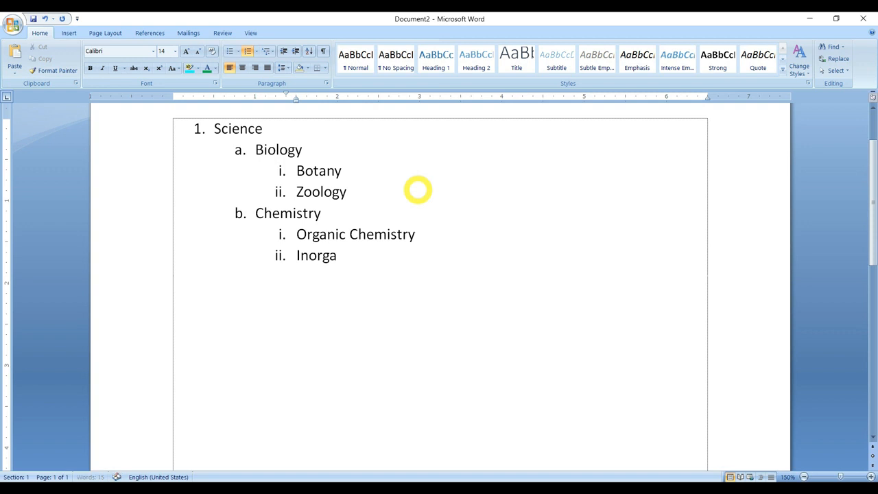
pyautogui.write(' Chemistry')
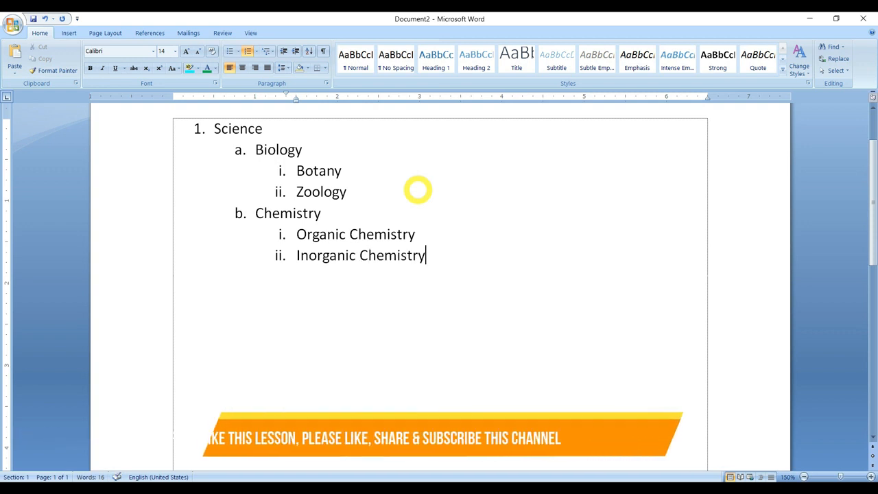
# Step: Add Arts as top-level item 2 with Hindi as its second-level item a
pyautogui.press('Return')
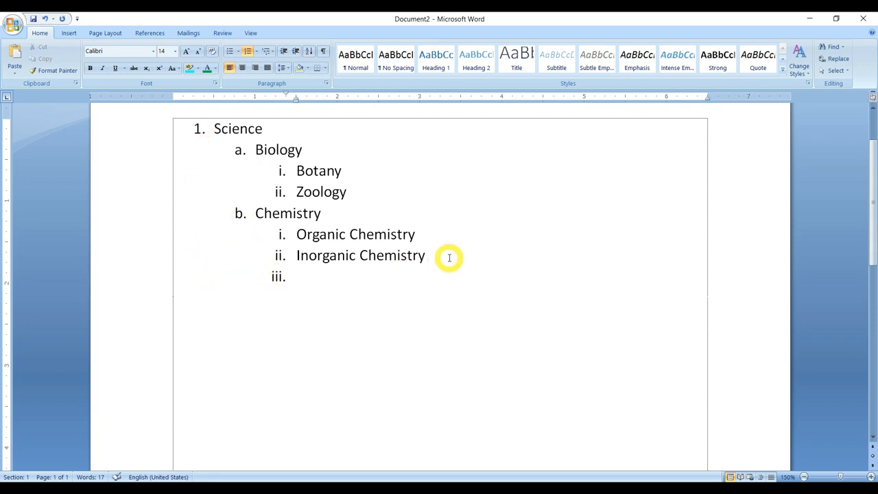
pyautogui.hotkey('shift', 'Tab')
pyautogui.hotkey('shift', 'Tab')
pyautogui.write('Arts')
pyautogui.press('Return')
pyautogui.press('Tab')
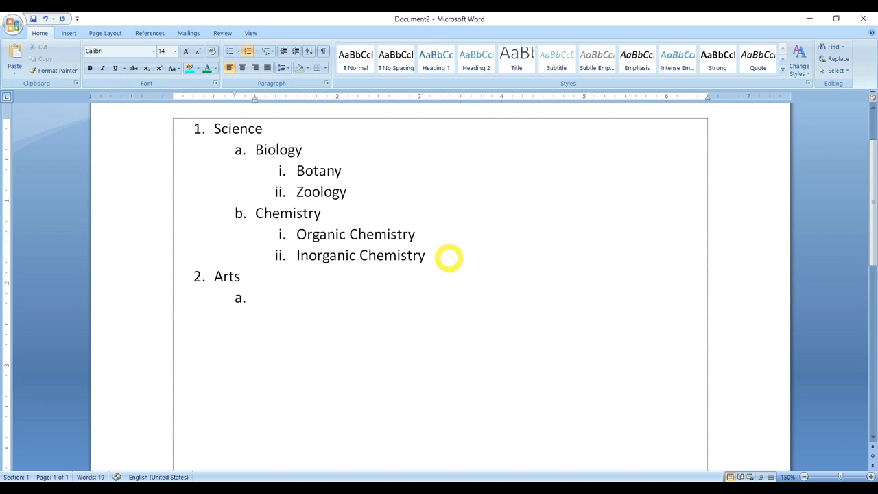
pyautogui.write('Hindi')
# Step: Add Literature and Language as third-level items under Hindi
pyautogui.press('Return')
pyautogui.press('Tab')
pyautogui.write('Literature')
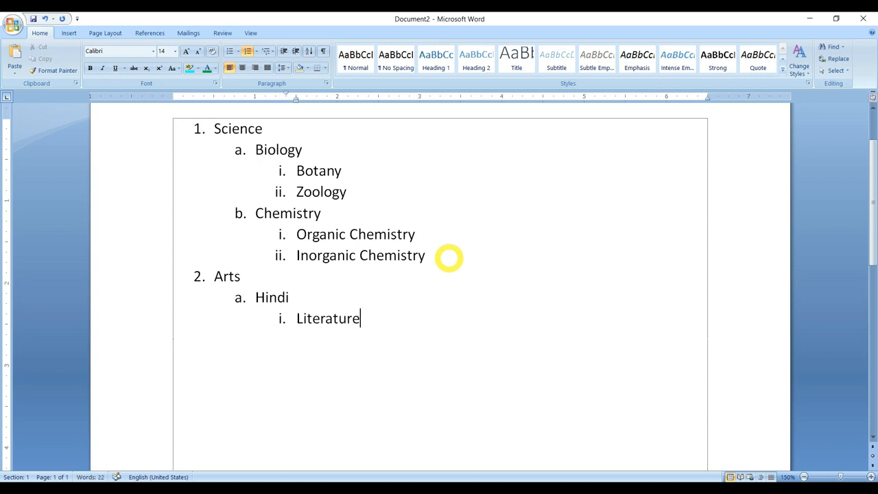
pyautogui.press('Return')
pyautogui.write('Language')
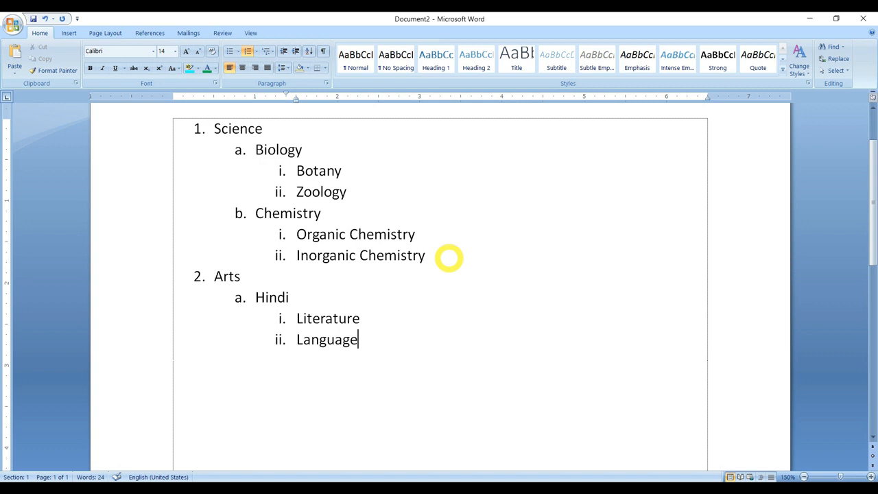
# Step: Add English as second-level item b under Arts, with Literature and Language as its third-level items
pyautogui.press('Return')
pyautogui.hotkey('shift', 'Tab')
pyautogui.write('English')
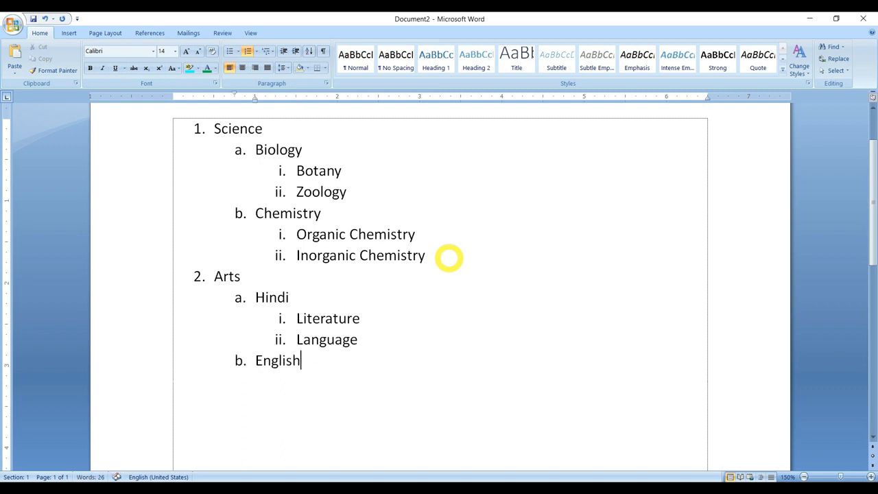
pyautogui.press('Return')
pyautogui.press('Tab')
pyautogui.write('Literature')
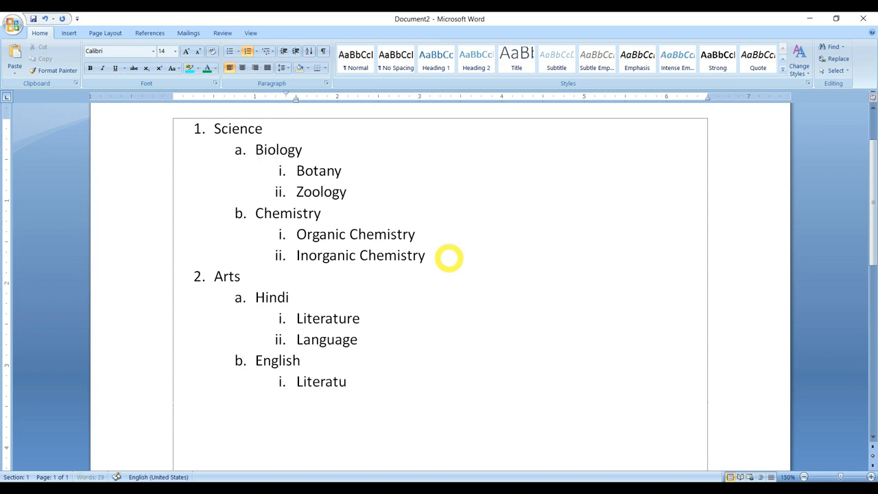
pyautogui.press('Return')
pyautogui.write('Language')
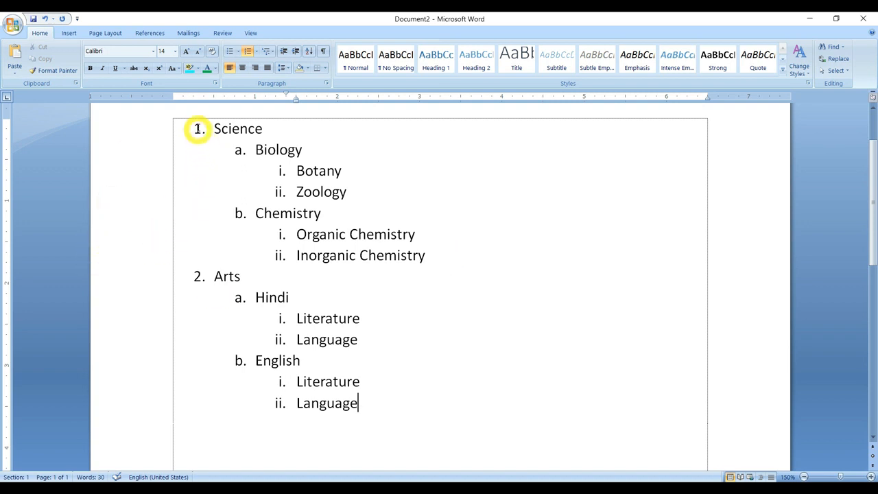
# Step: Preview all levels of the current multilevel list format without changing the list
pyautogui.click(270, 54)
pyautogui.moveTo(277, 102)
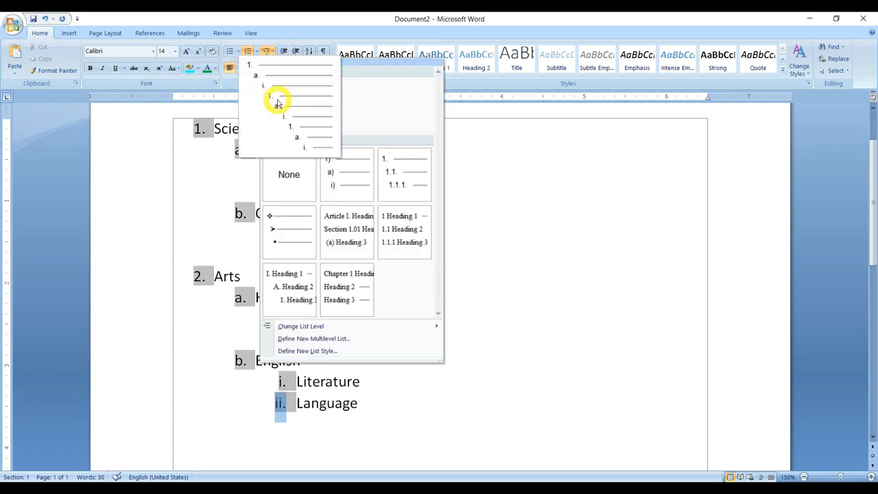
pyautogui.click(502, 159)
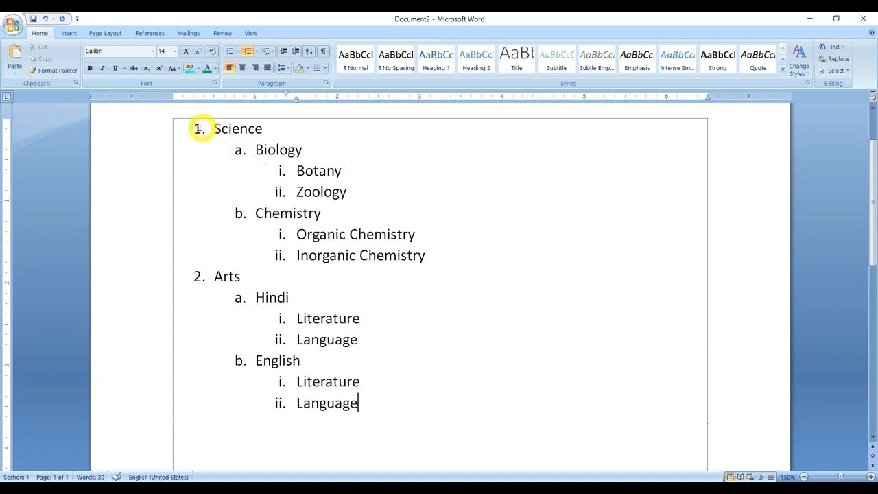
# Step: Apply the 1., 1.1., 1.1.1. multilevel format from the List Library to the whole subject list
pyautogui.click(214, 129)
pyautogui.moveTo(214, 129); pyautogui.dragTo(343, 402)
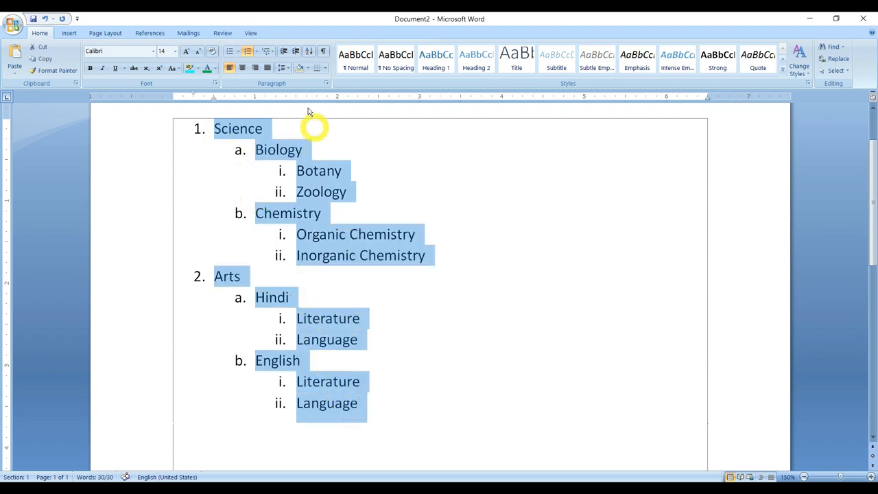
pyautogui.click(271, 54)
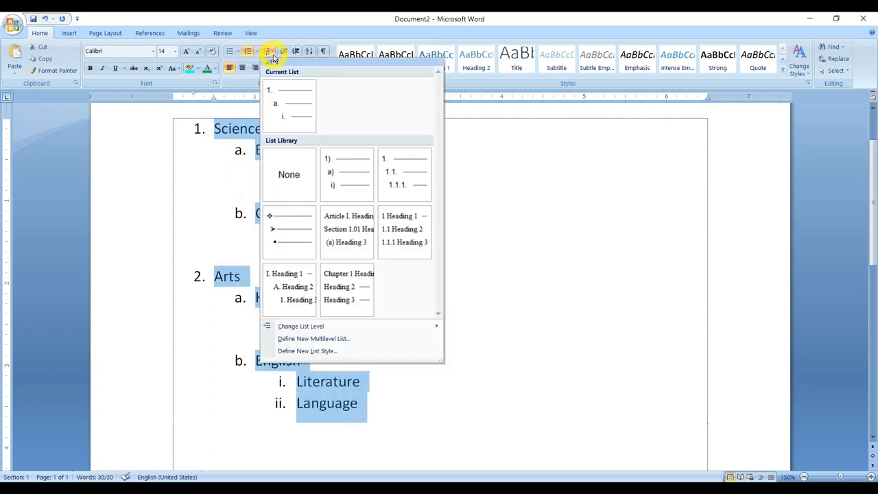
pyautogui.moveTo(380, 176)
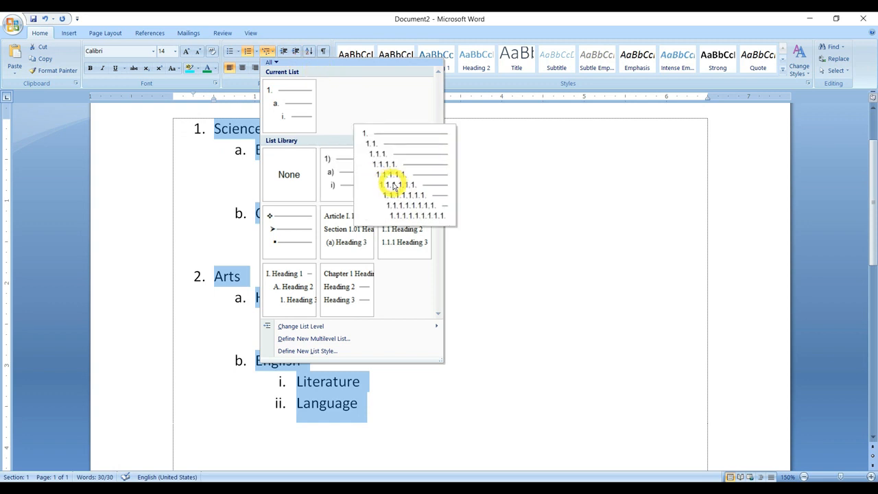
pyautogui.click(395, 186)
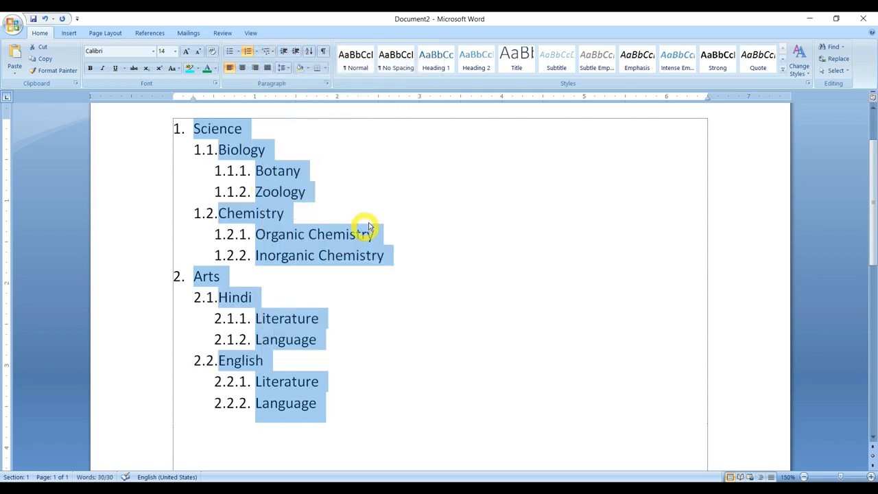
pyautogui.click(375, 203)
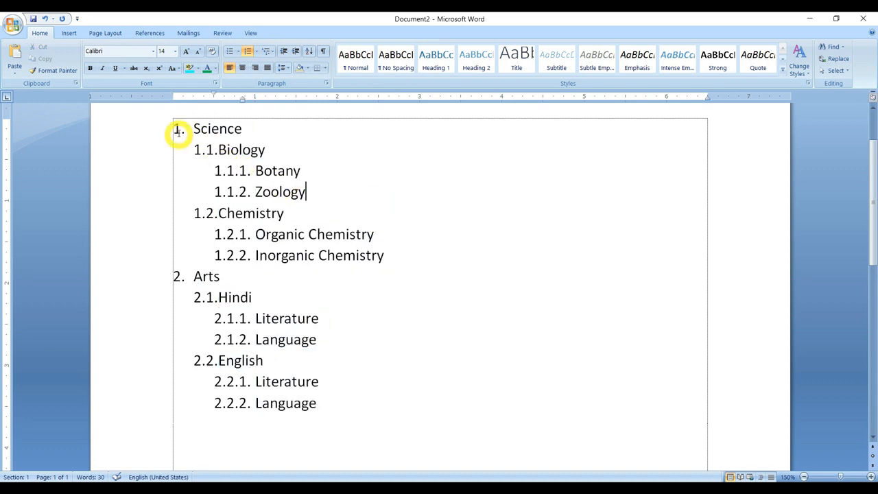